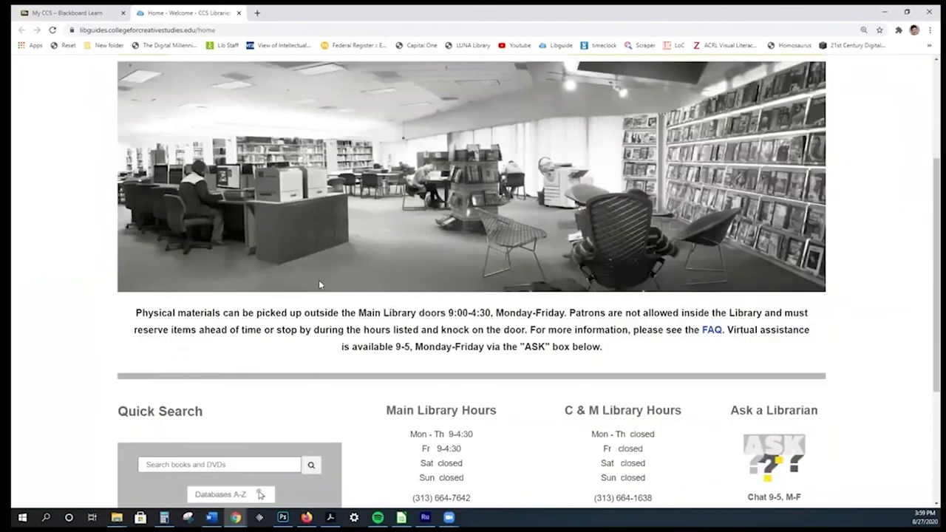
Step: Open the eBooks: Overview guide from the library's Collections page in a new tab
scroll(318, 280, down, 3)
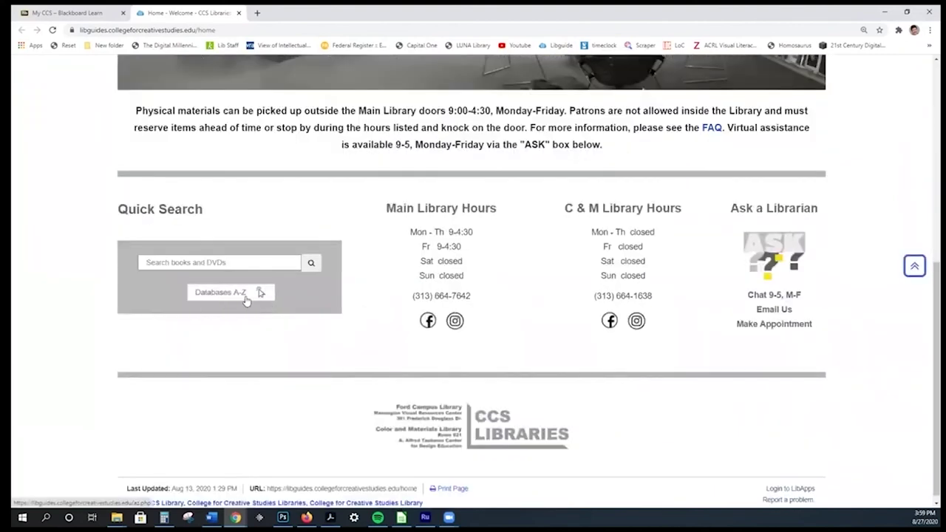
scroll(238, 294, up, 5)
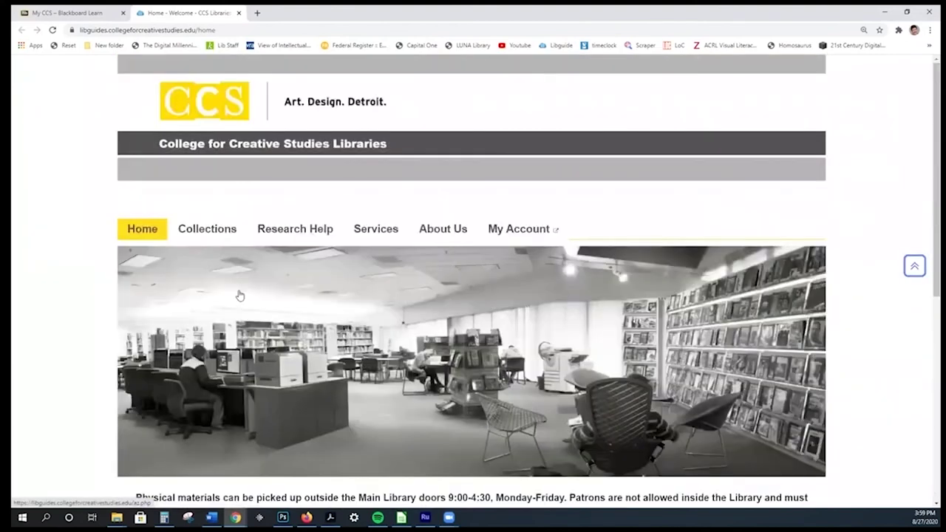
click(213, 231)
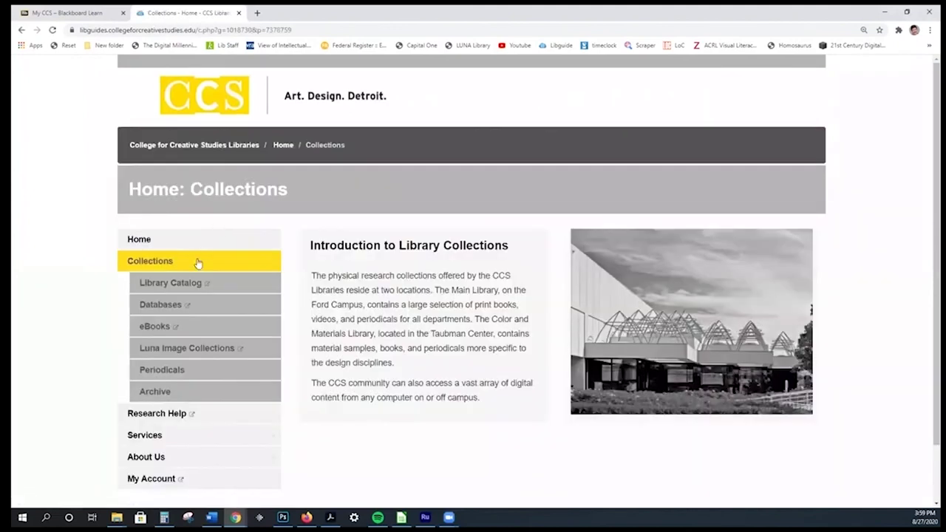
click(177, 330)
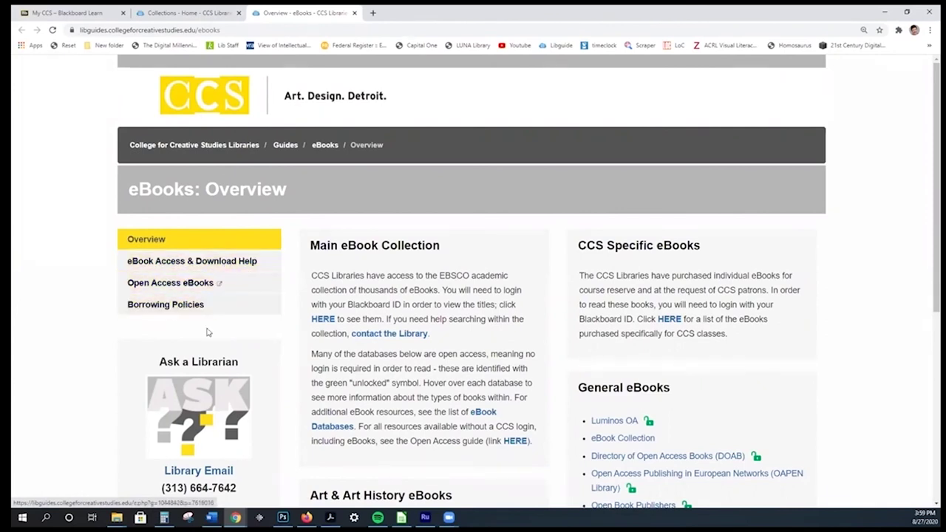
Step: Open the Main eBook Collection, the EBSCOhost eBook Academic Collection search page
drag(442, 249, 310, 247)
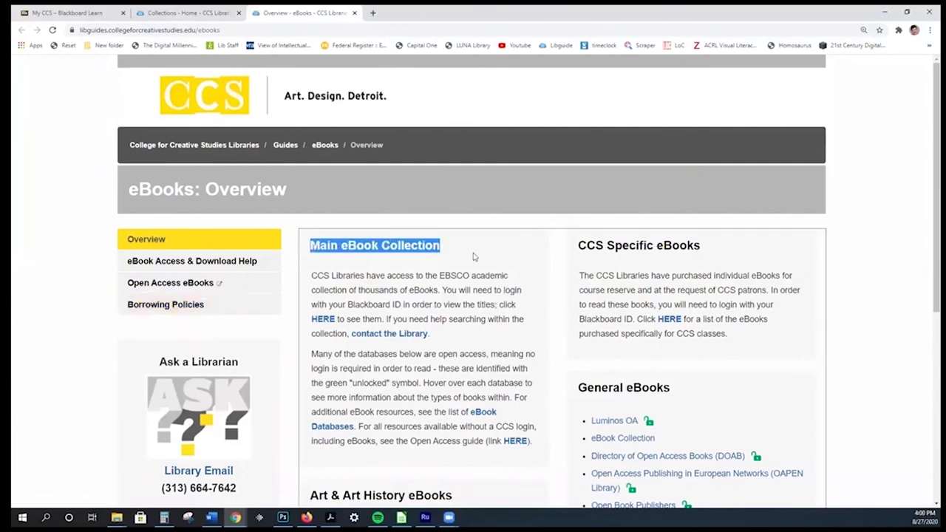
click(477, 257)
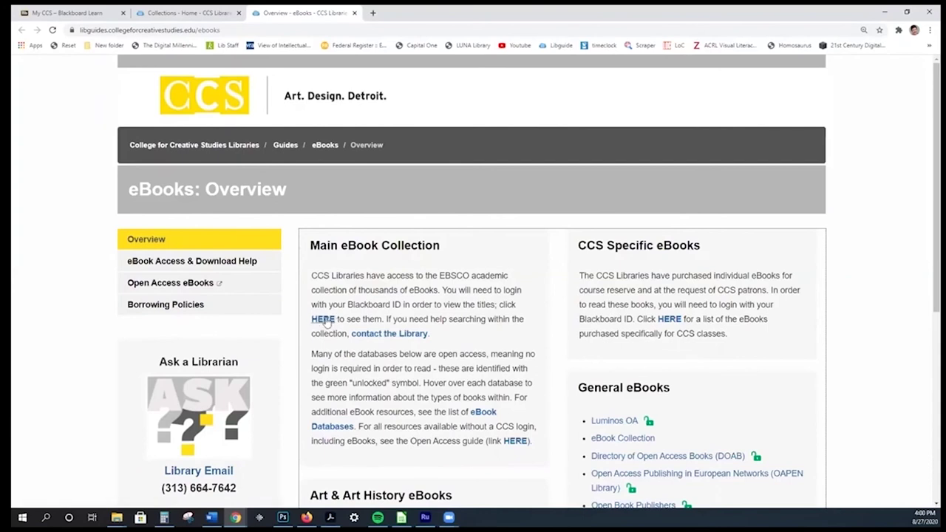
click(323, 319)
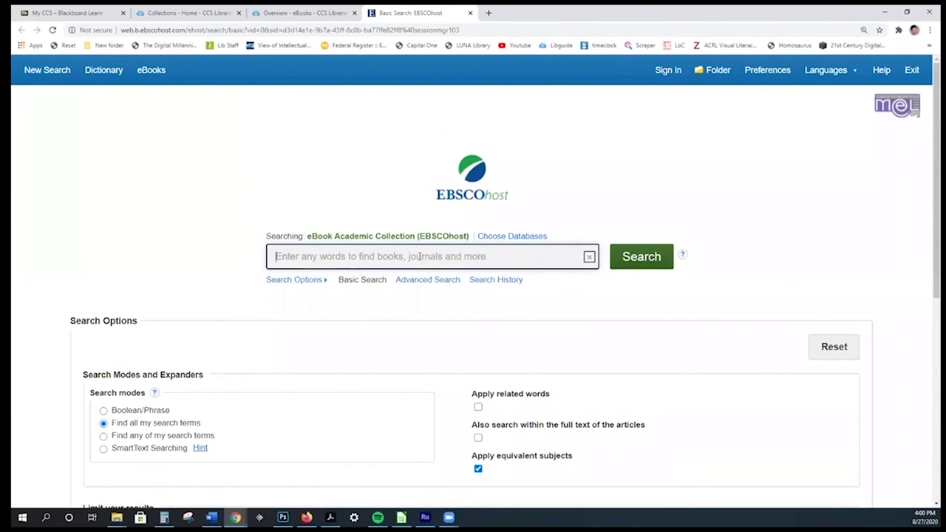
Step: Search the eBook collection for 'art history', returning 12,240 results
text(art history)
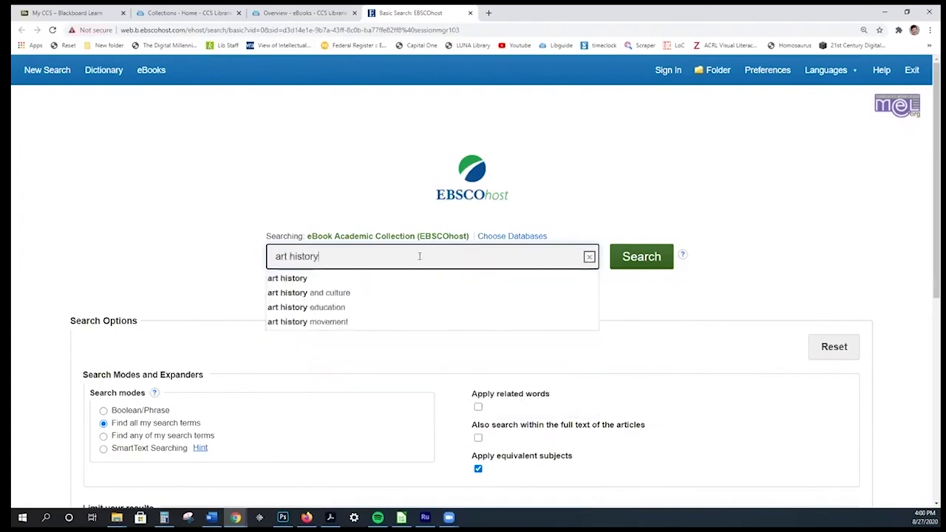
key(Return)
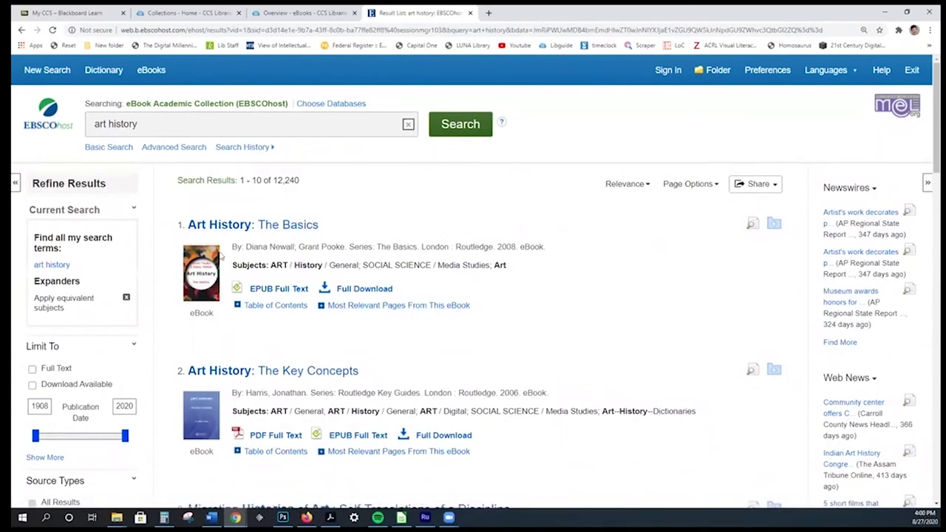
Step: Expand the Subject facet under Refine Results and point out the 12,240 result count
scroll(164, 345, down, 1)
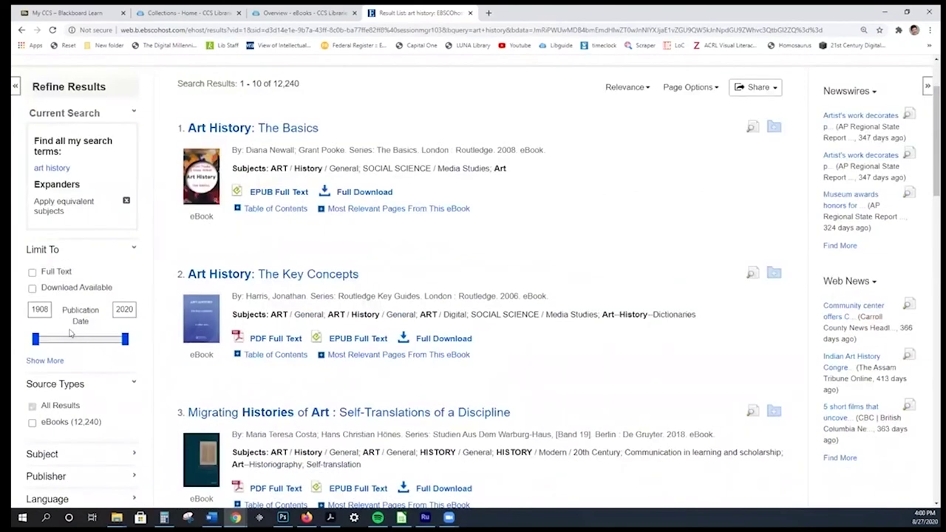
scroll(140, 331, down, 1)
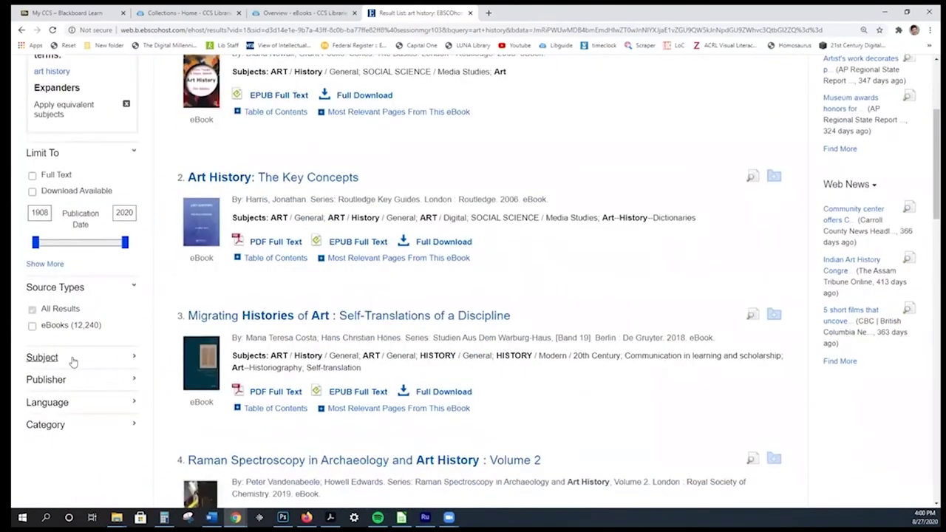
click(61, 362)
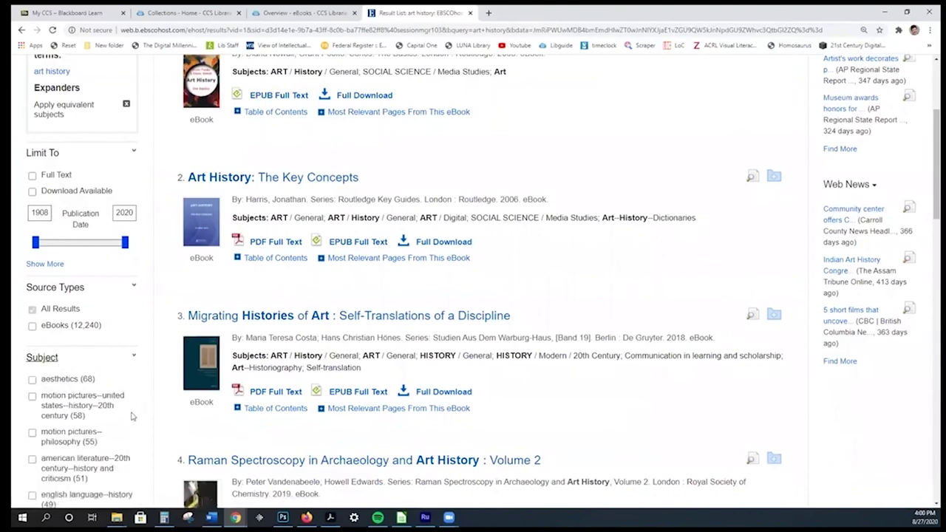
scroll(132, 417, down, 1)
scroll(287, 180, up, 3)
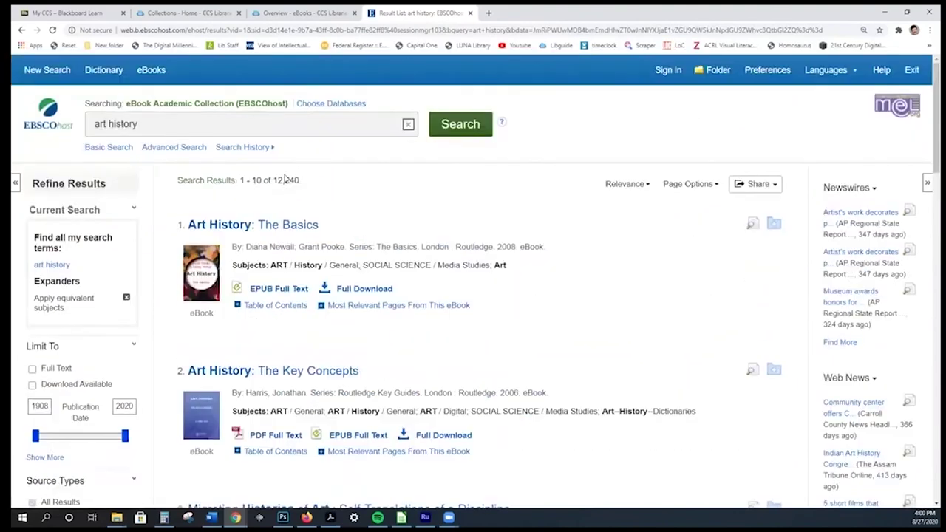
drag(273, 179, 300, 180)
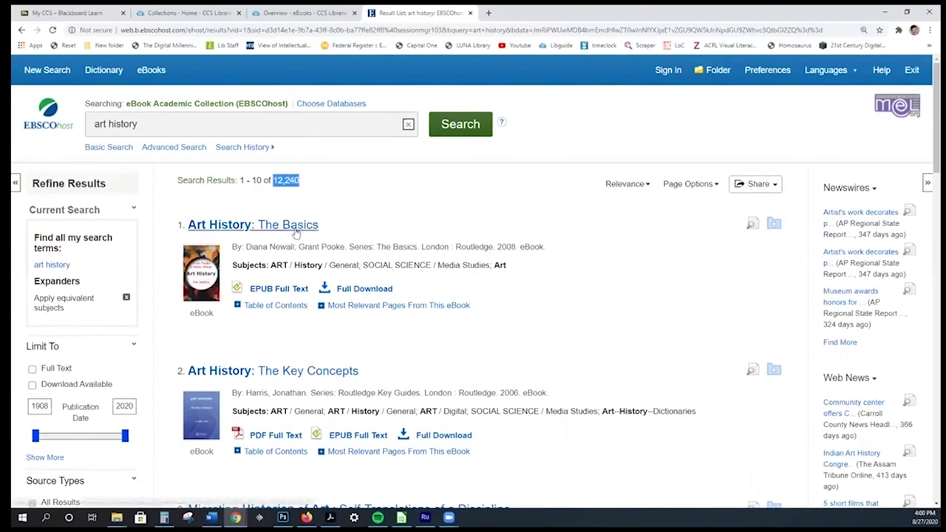
click(382, 178)
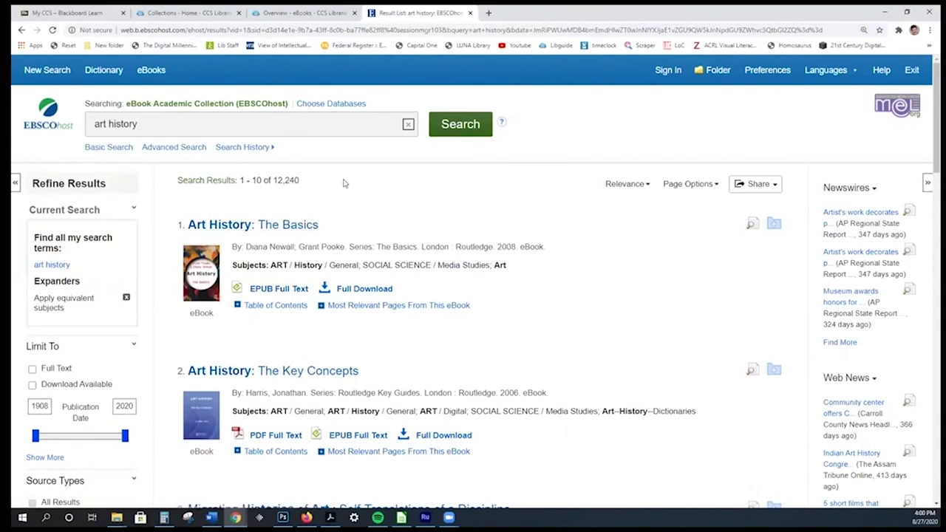
scroll(343, 183, down, 3)
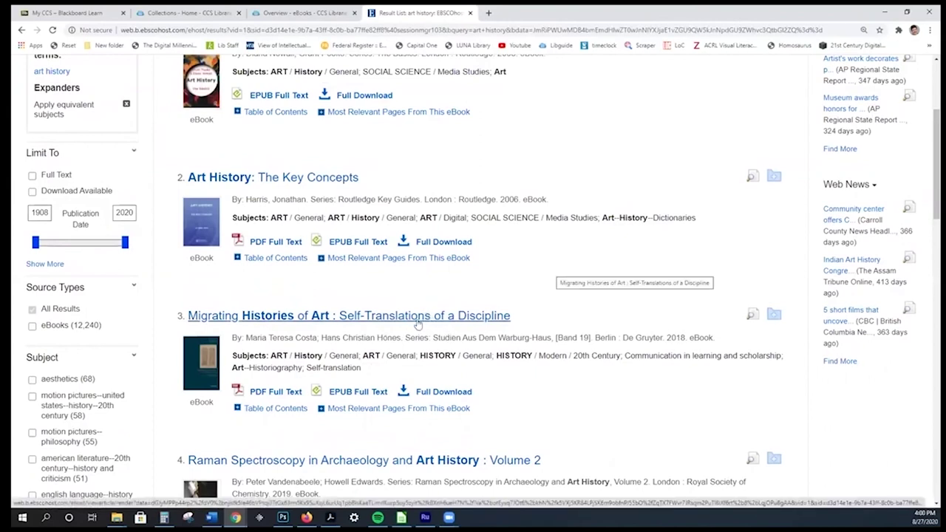
Step: Open the Migrating Histories of Art record and review its publisher permissions and Unlimited User Access
click(366, 317)
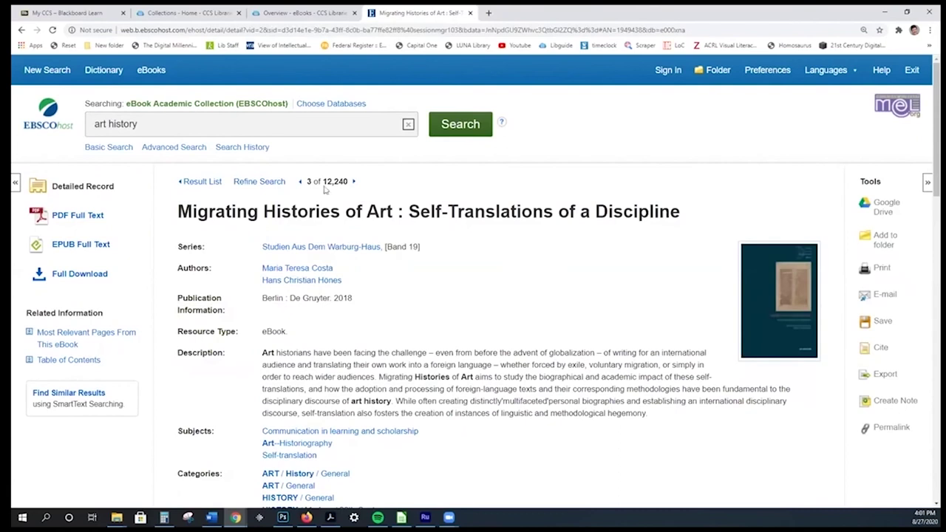
scroll(436, 311, down, 2)
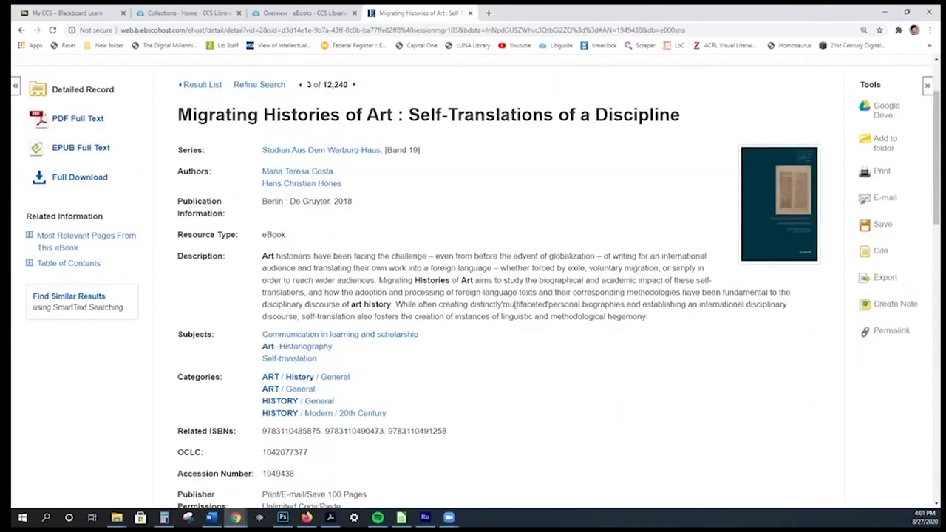
scroll(607, 315, down, 3)
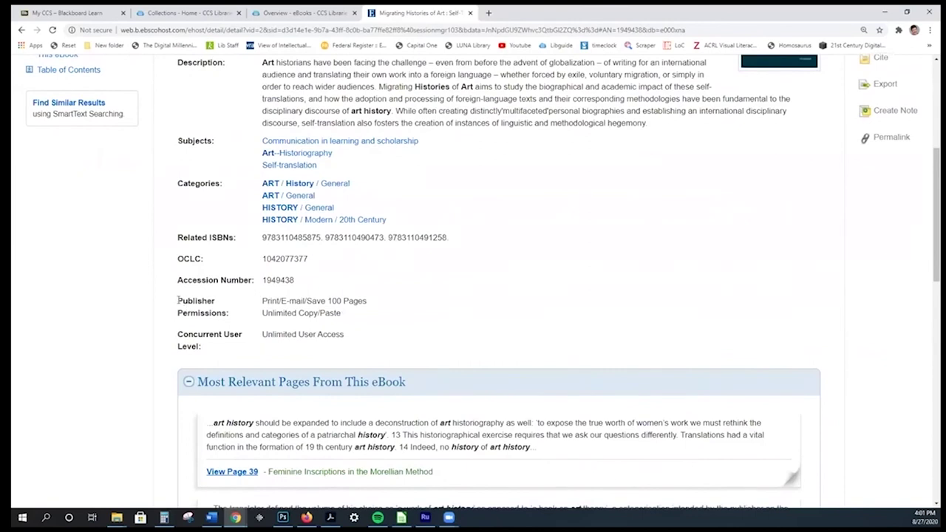
drag(178, 301, 264, 348)
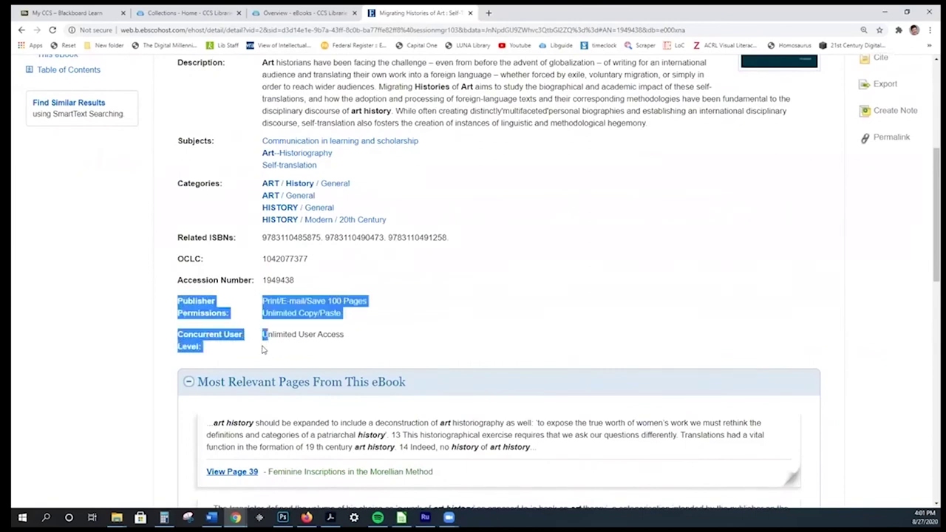
click(186, 305)
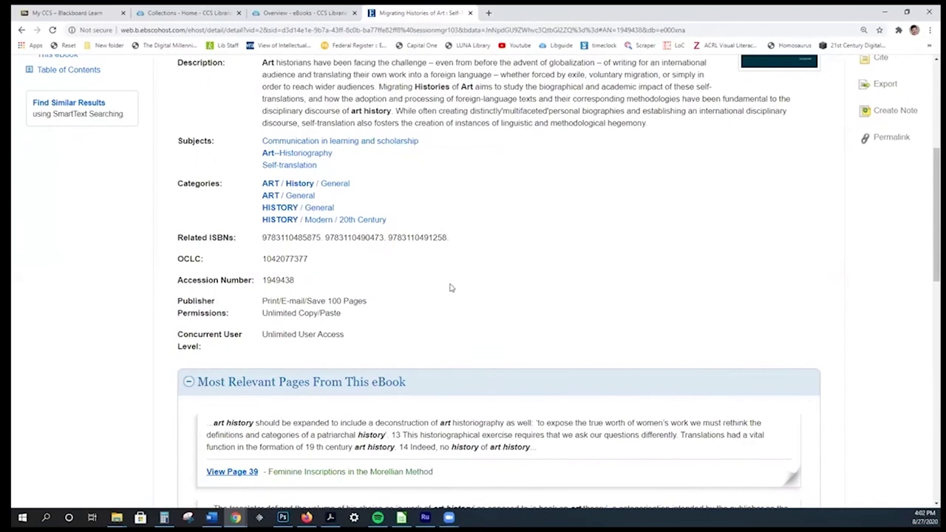
triple_click(188, 342)
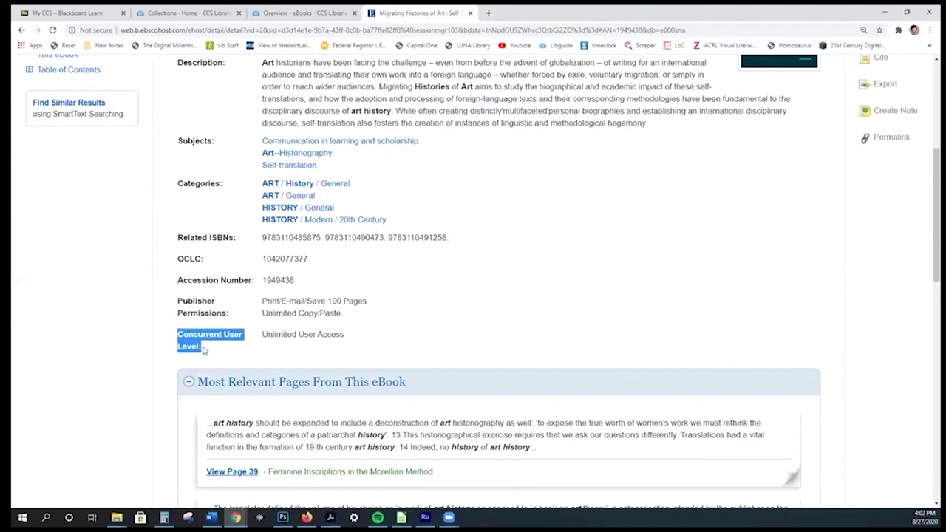
click(414, 339)
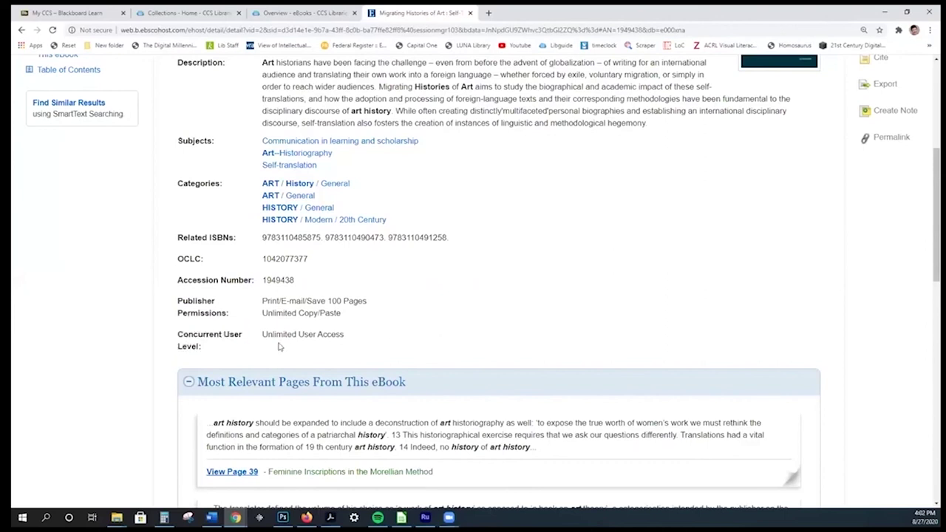
double_click(279, 335)
click(454, 324)
scroll(561, 334, up, 1)
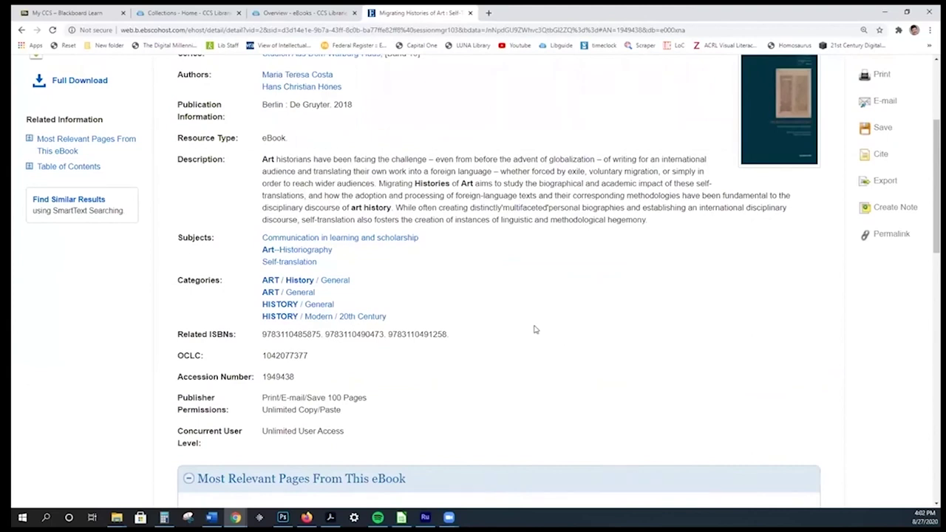
scroll(535, 330, down, 3)
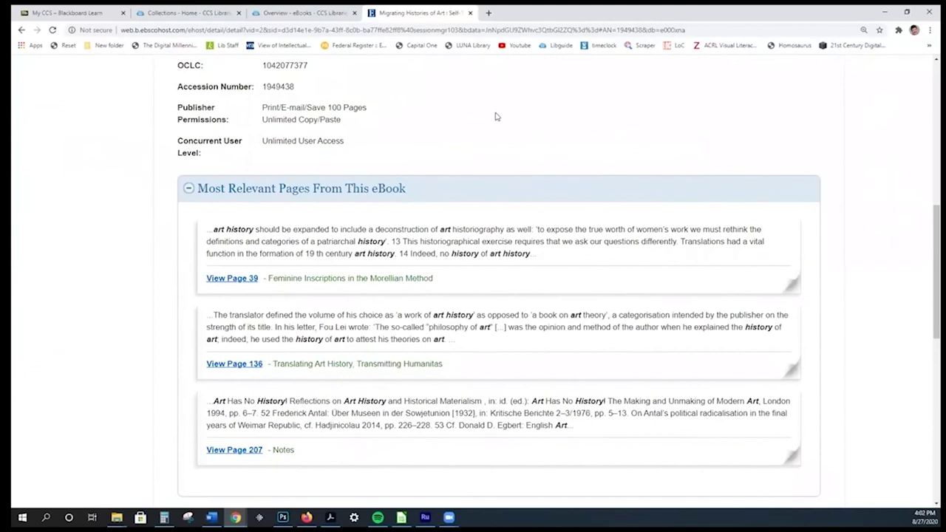
scroll(526, 162, down, 5)
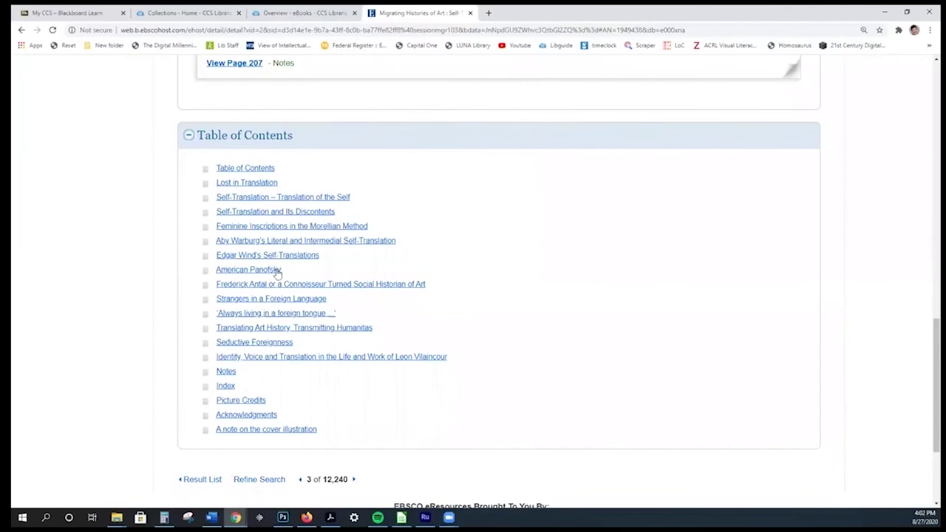
click(278, 269)
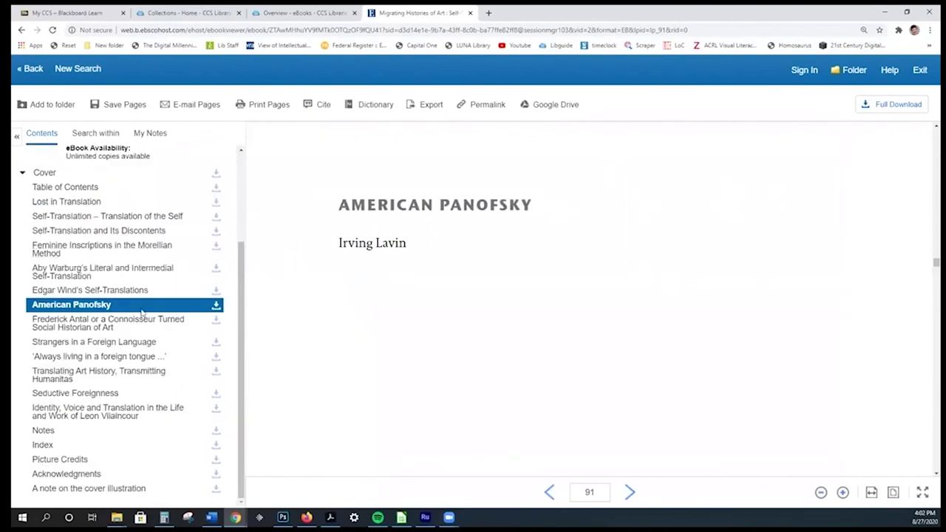
scroll(140, 318, up, 3)
scroll(481, 250, down, 1)
scroll(482, 250, down, 5)
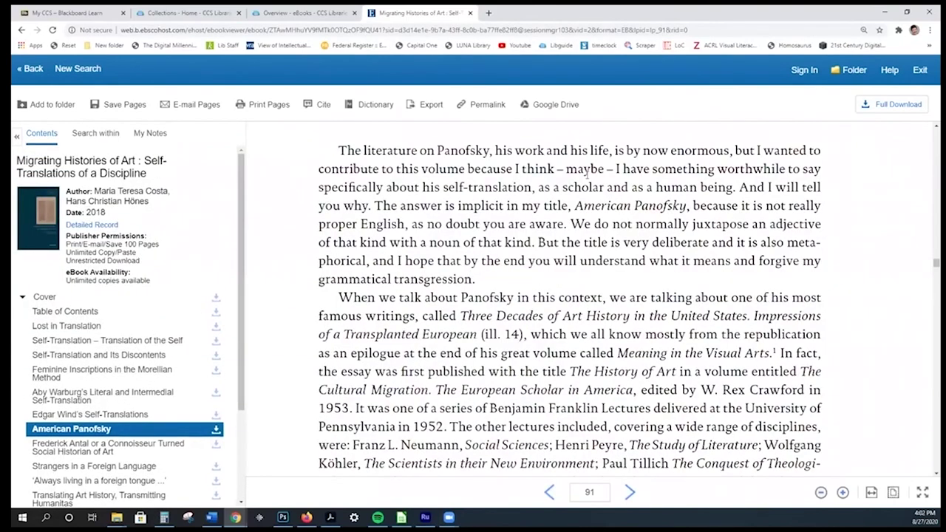
scroll(569, 299, down, 5)
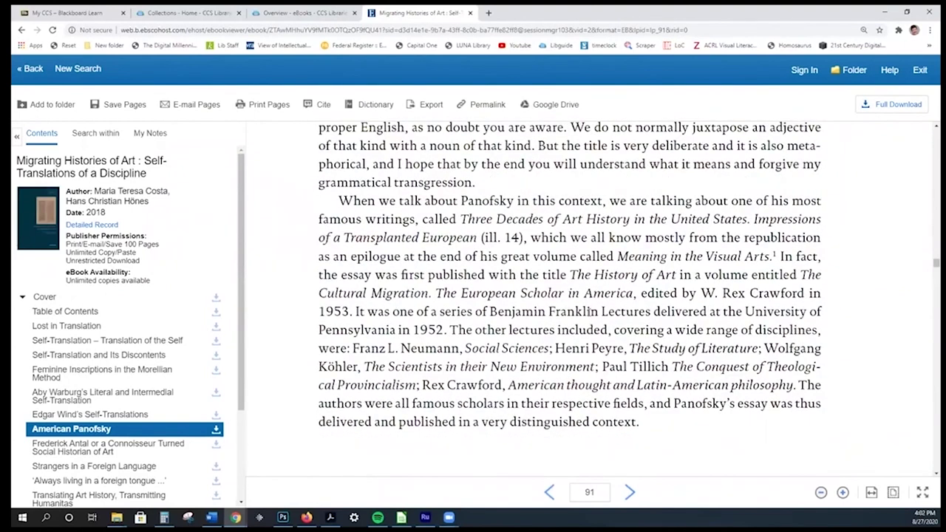
scroll(582, 306, down, 5)
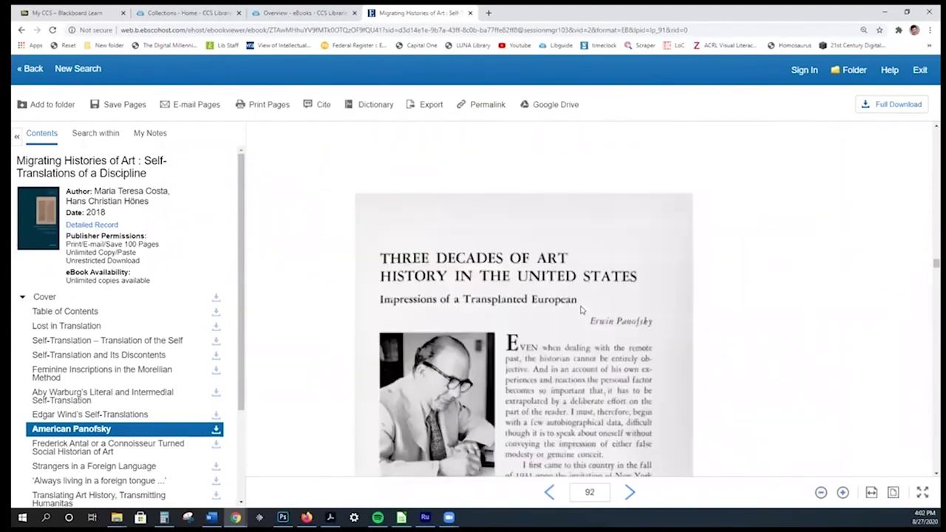
scroll(566, 328, down, 5)
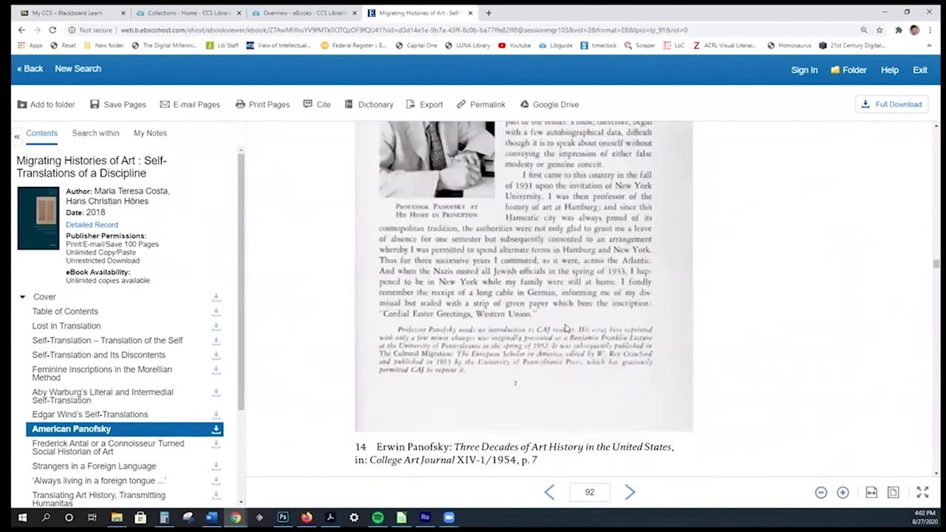
scroll(538, 322, up, 1)
scroll(538, 323, down, 2)
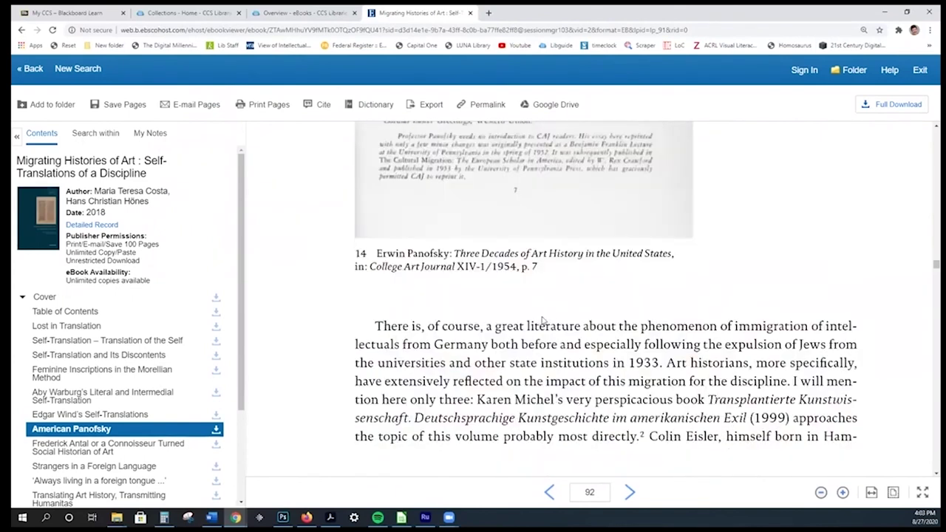
scroll(544, 319, down, 2)
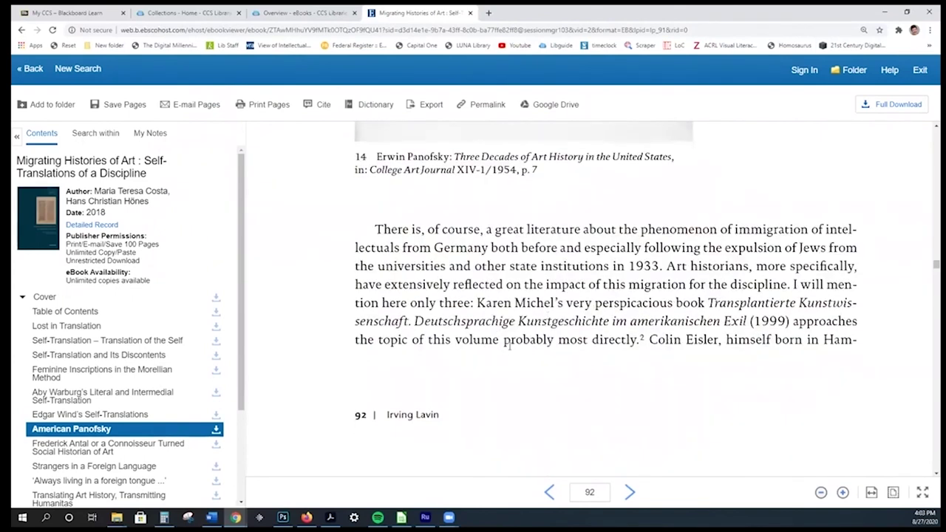
scroll(493, 326, up, 3)
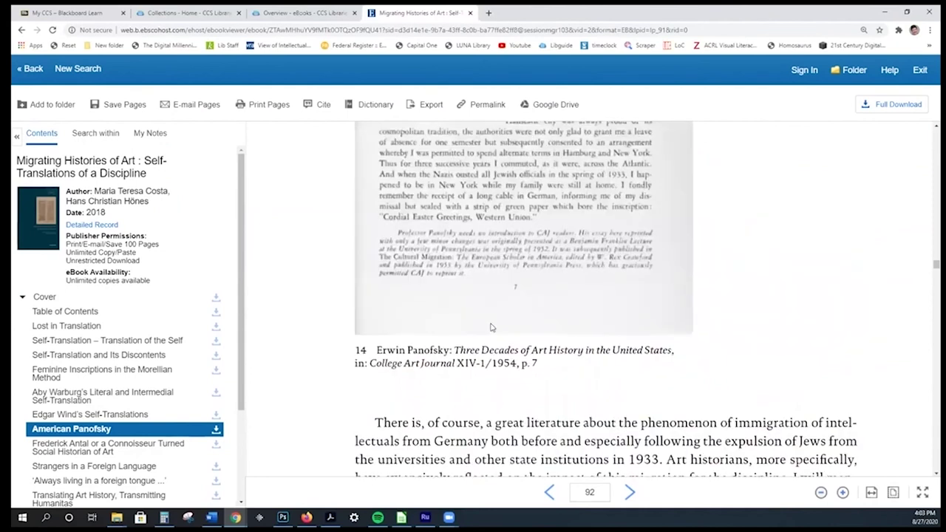
scroll(480, 331, up, 5)
scroll(475, 365, up, 12)
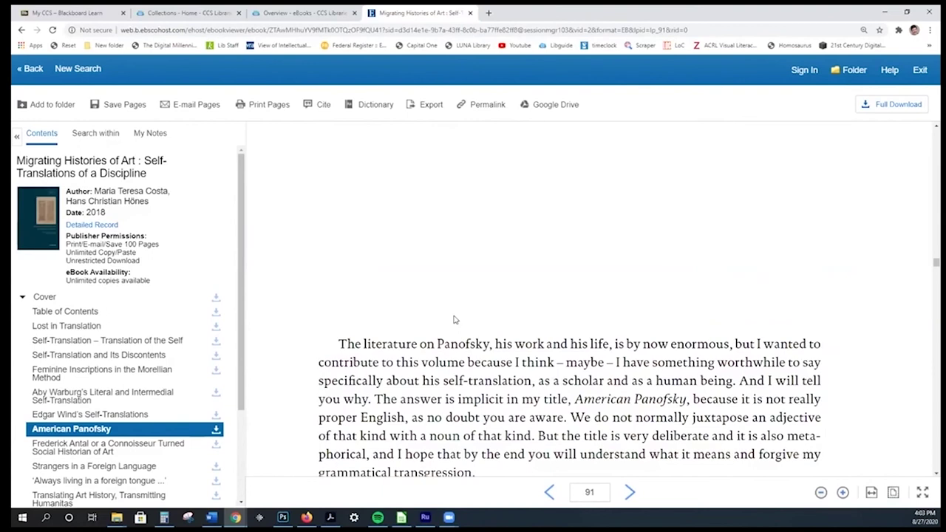
scroll(459, 322, down, 2)
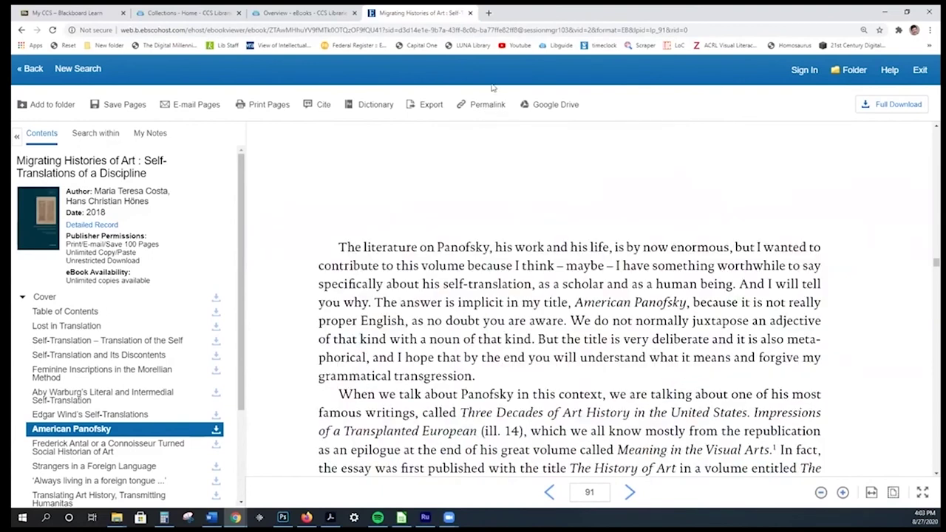
Step: Show the page 91 permalink, compare it with the address bar, and select its full URL
drag(455, 96, 505, 106)
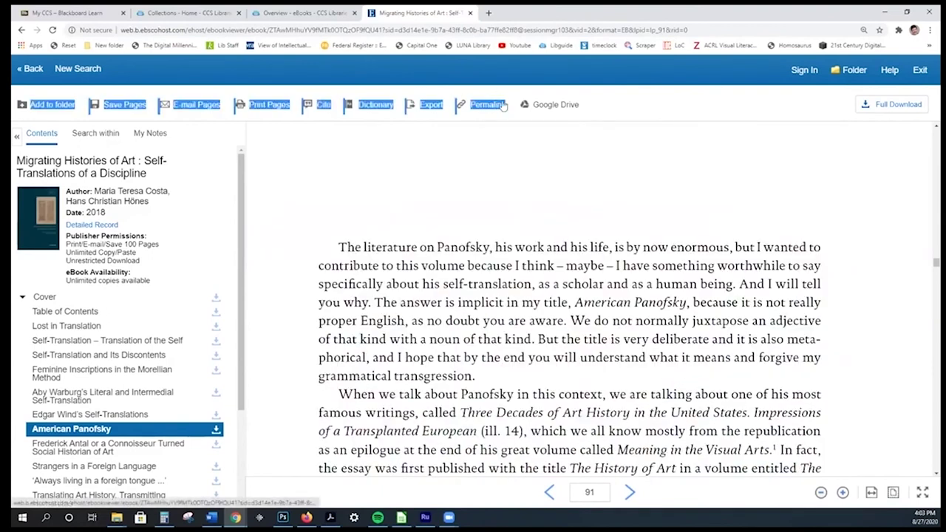
click(488, 107)
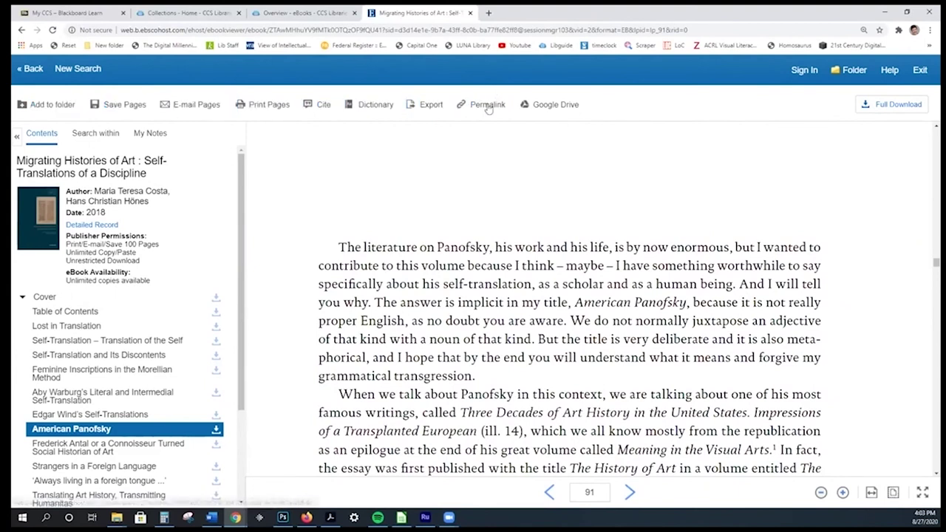
click(488, 107)
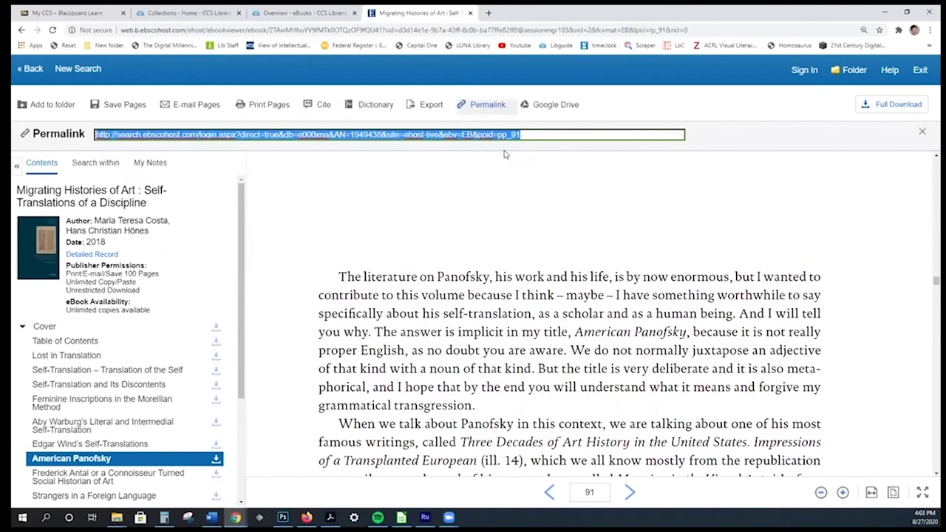
click(451, 30)
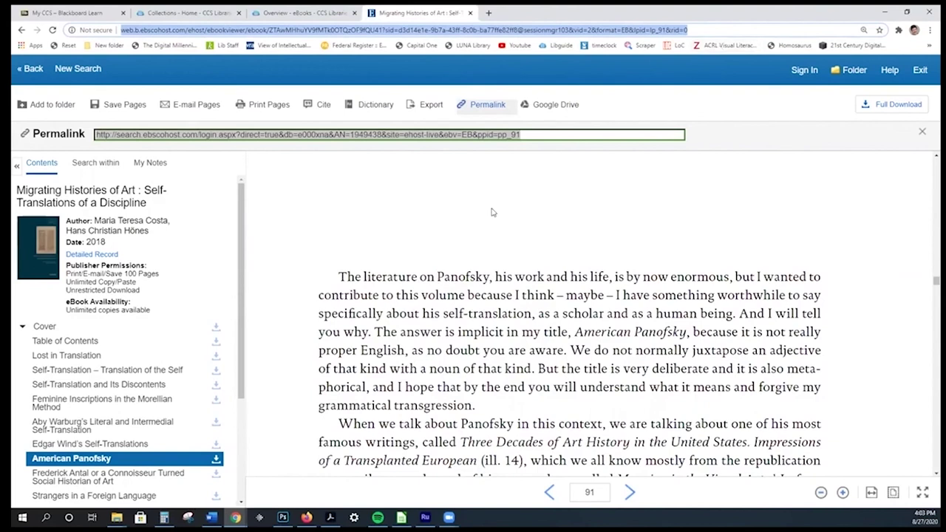
drag(537, 135, 95, 135)
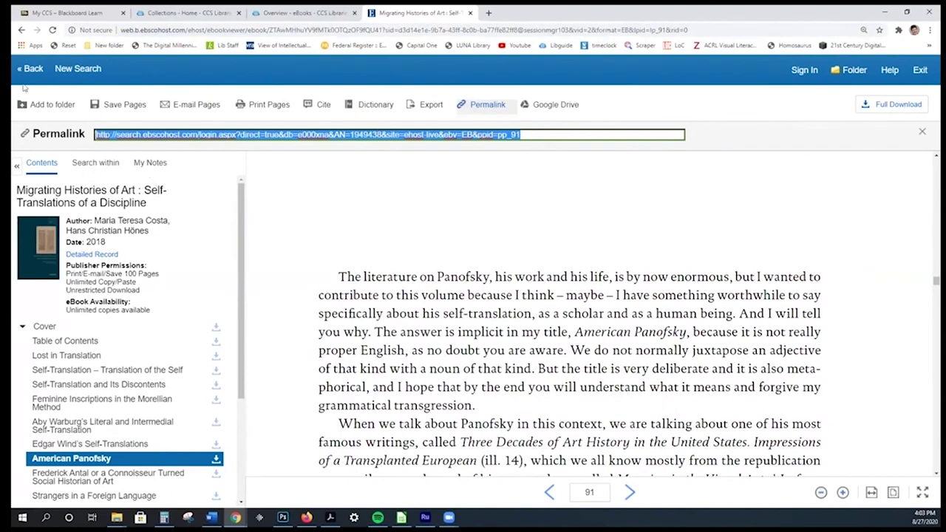
click(22, 30)
Step: Display the permalink for the whole Migrating Histories of Art record from the Tools panel
scroll(508, 296, down, 1)
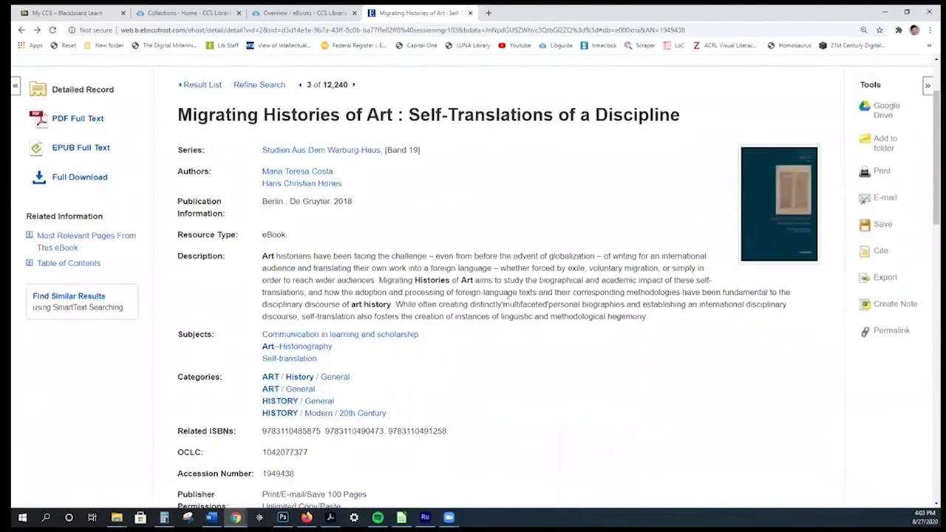
scroll(529, 302, up, 1)
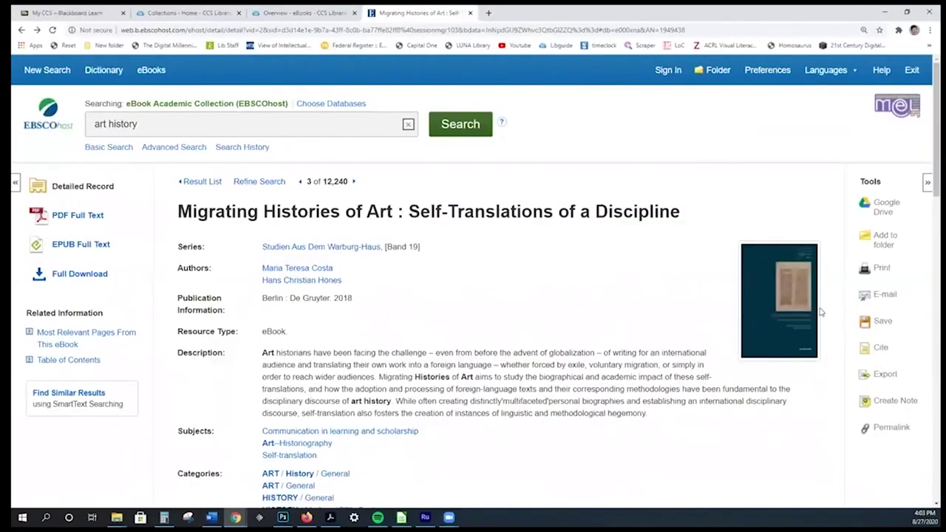
click(892, 429)
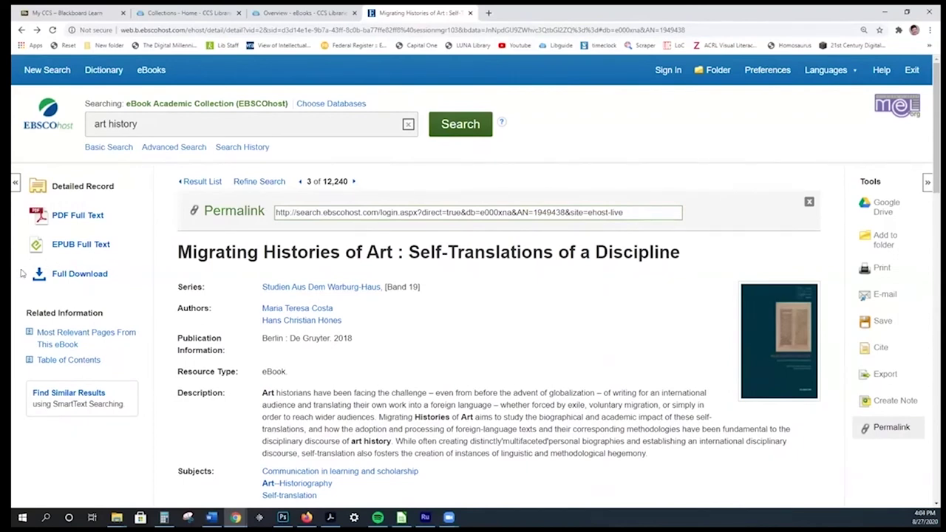
Step: Start the Full Download and sign in with the personal EBSCOhost account credentials
click(74, 275)
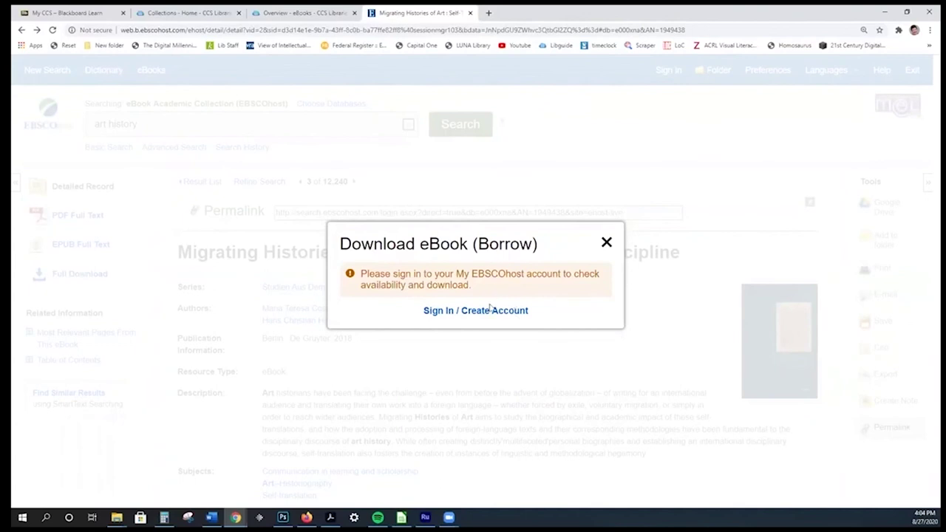
click(486, 315)
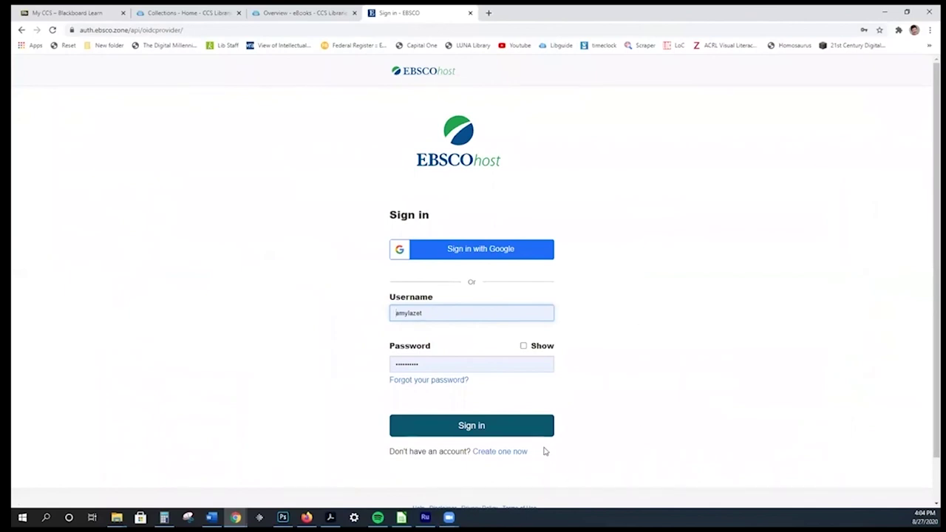
drag(541, 455, 475, 461)
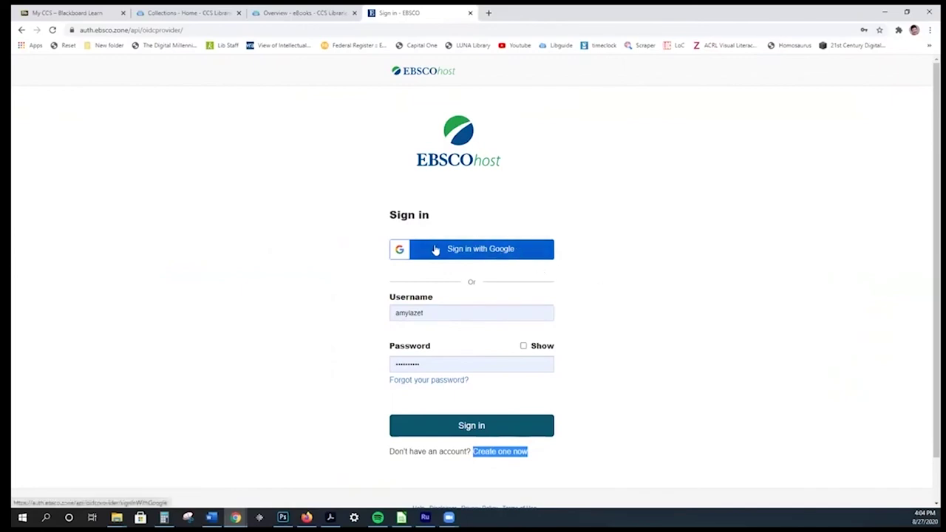
click(477, 429)
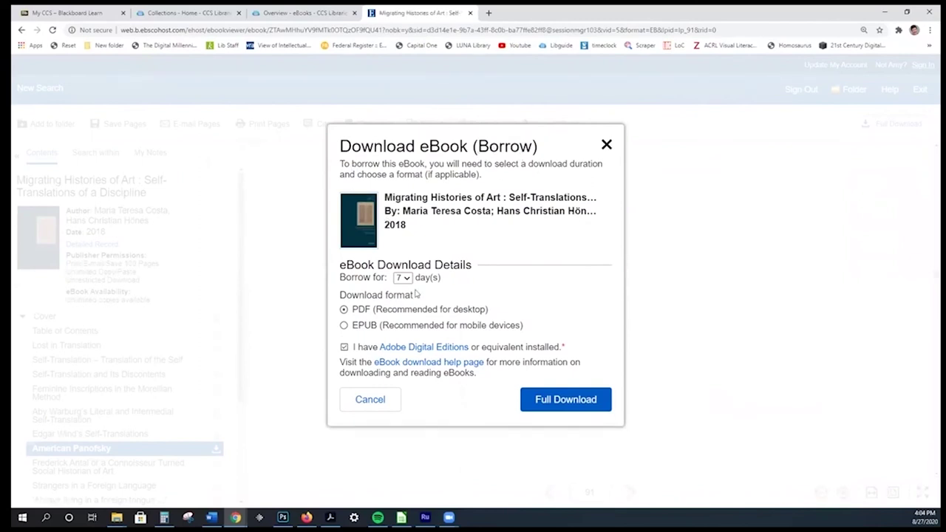
Step: Keep the 7-day loan in PDF format and confirm Adobe Digital Editions is installed
click(407, 279)
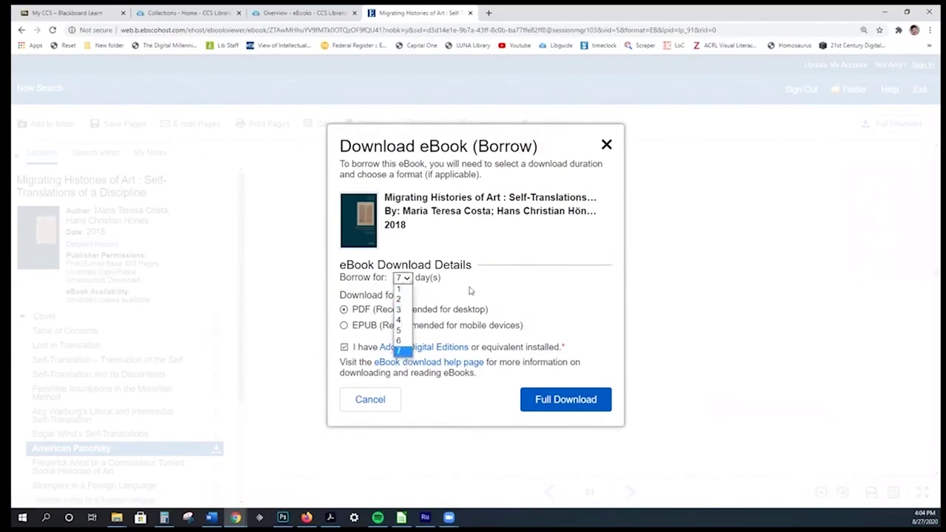
click(471, 292)
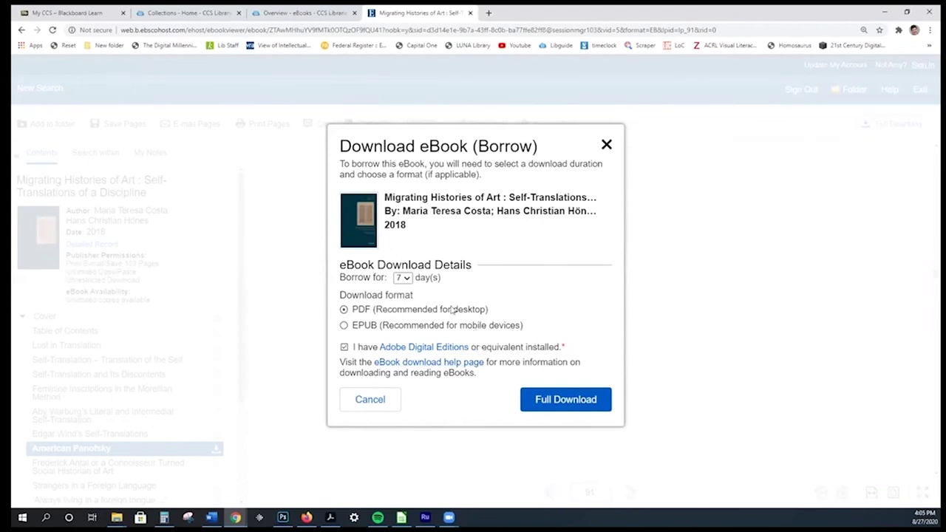
drag(475, 353, 380, 349)
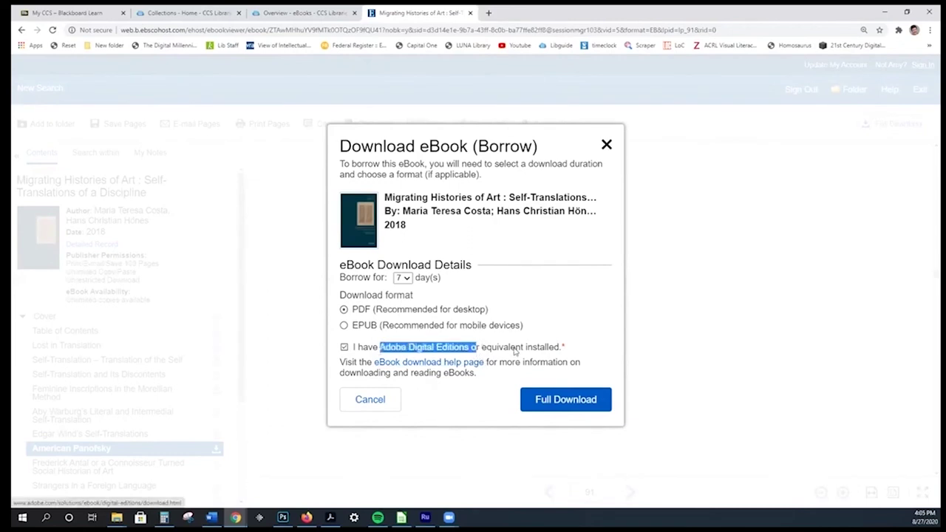
click(510, 349)
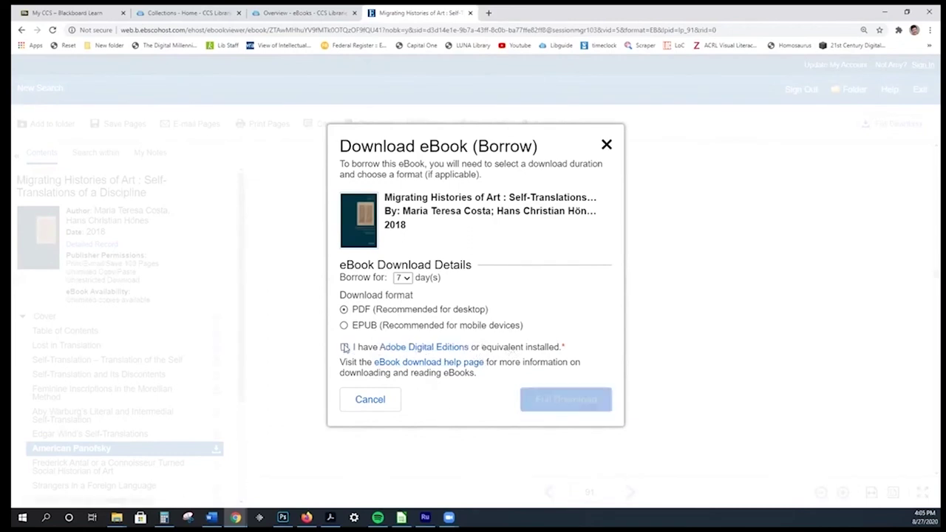
click(345, 347)
click(455, 417)
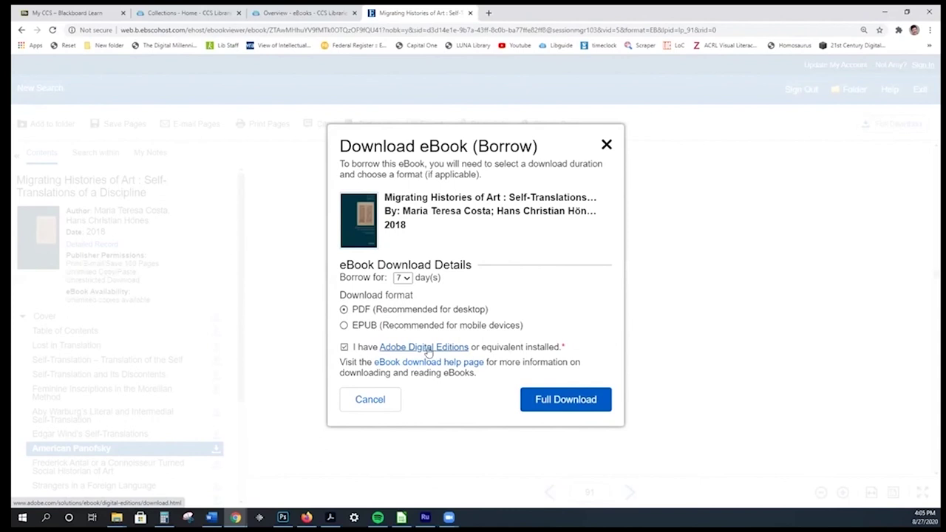
click(429, 352)
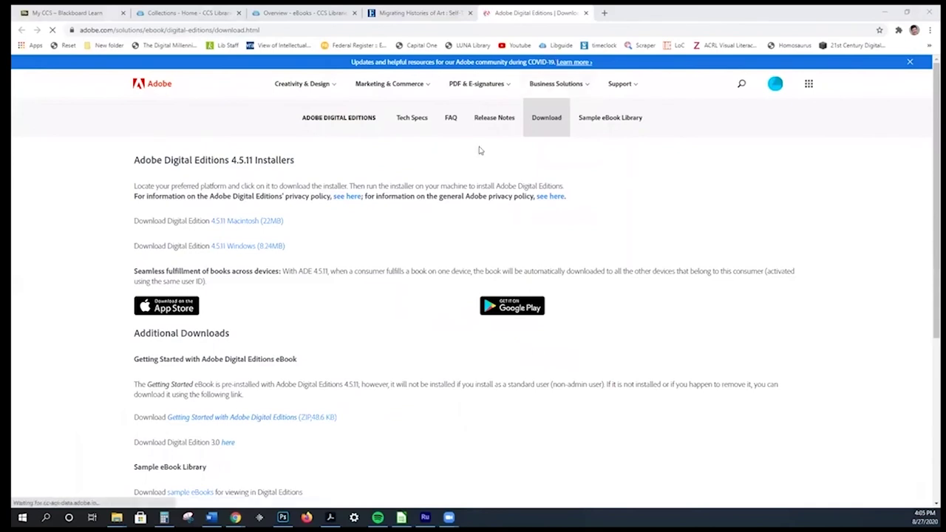
Step: Point out the Macintosh and Windows Digital Editions 4.5.11 installers, then return to the borrow dialog
drag(318, 224, 133, 221)
drag(292, 249, 135, 248)
click(351, 228)
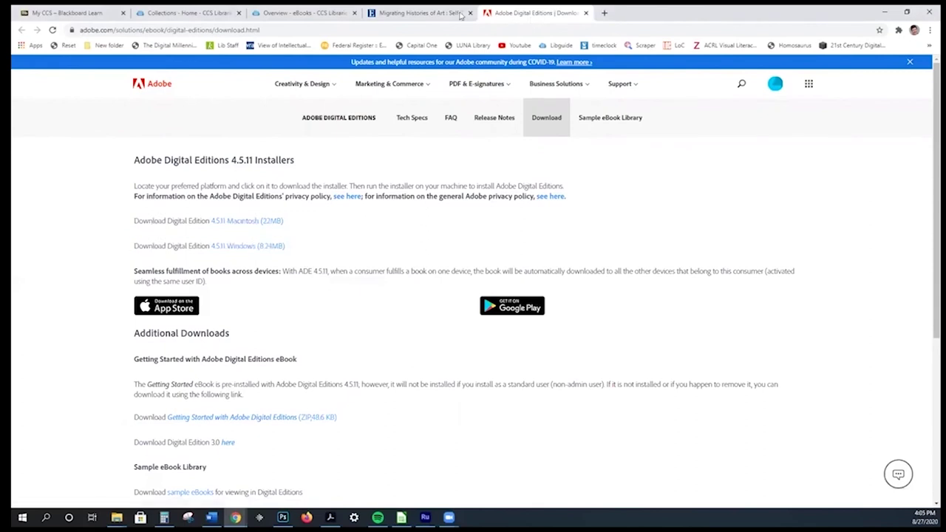
click(432, 14)
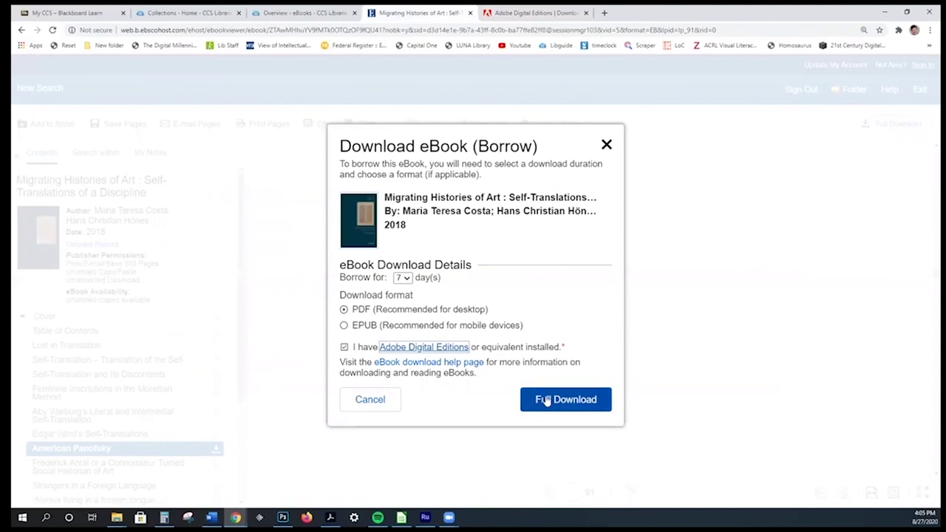
Step: Download the borrowed eBook and open the .acsm file in Adobe Digital Editions
click(547, 400)
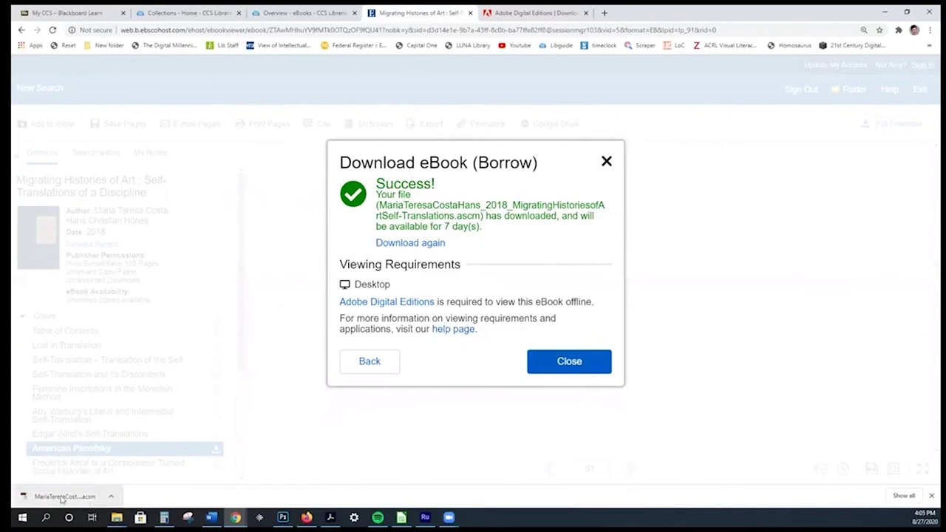
click(568, 360)
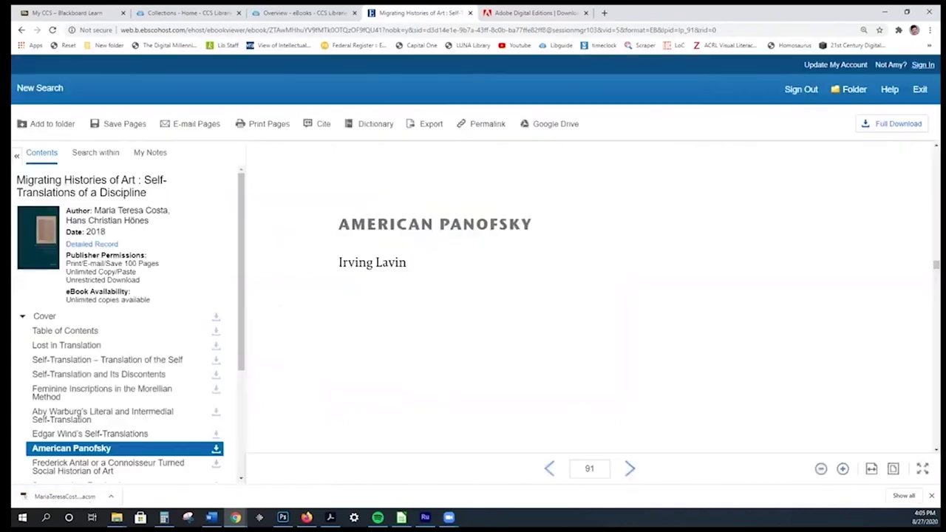
click(44, 496)
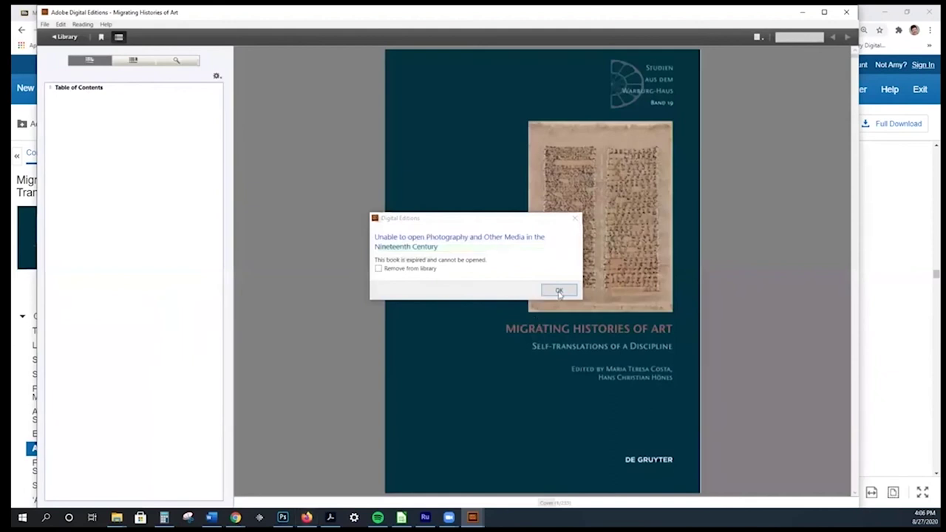
Step: Dismiss the expired-book warning and jump to the Seductive Foreignness chapter from the table of contents
click(559, 290)
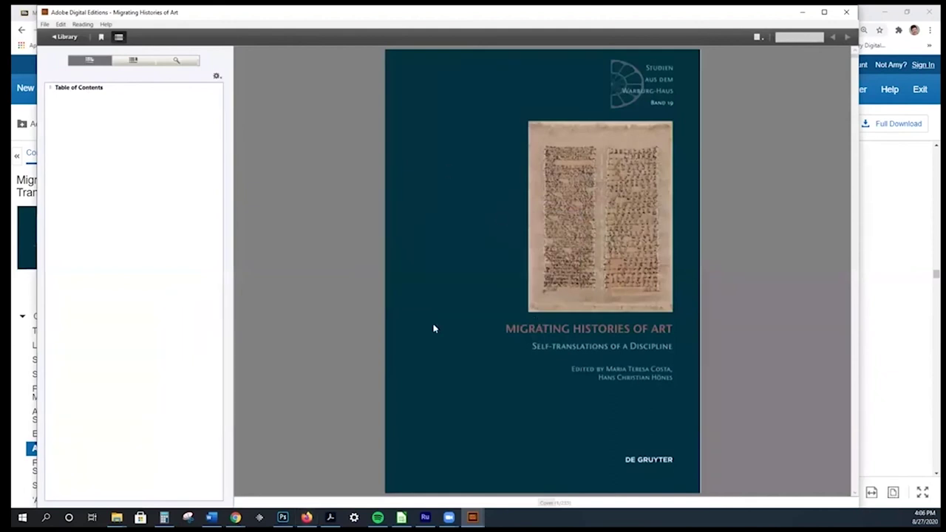
click(50, 87)
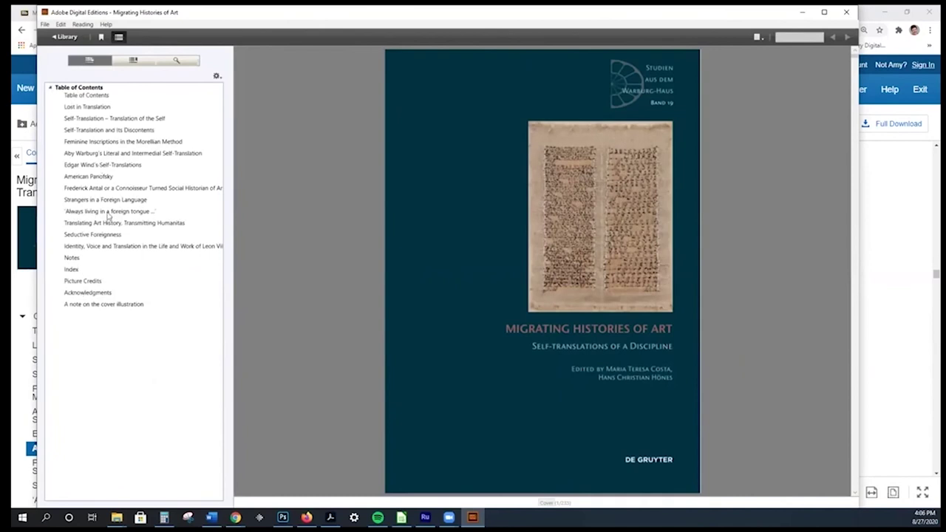
click(94, 235)
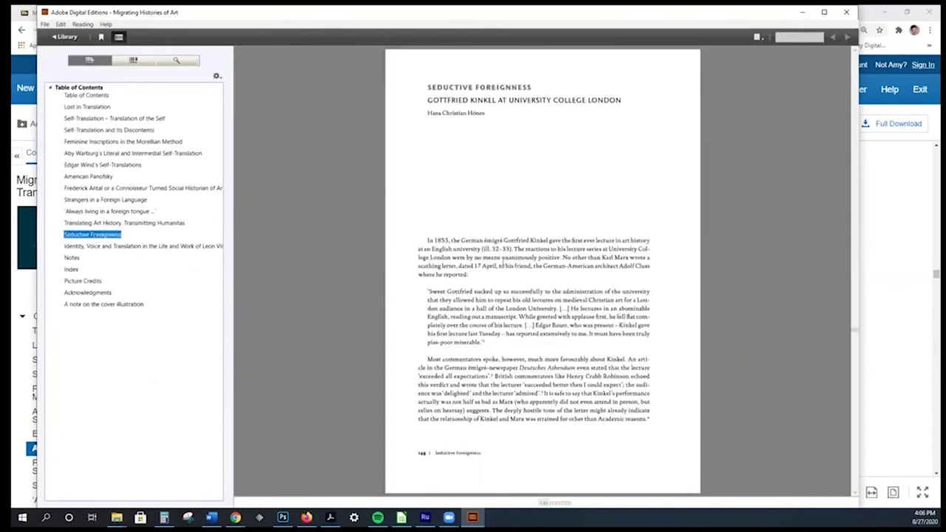
Step: Scroll down to page 163 and select the sentence about Kinkel mastering English
scroll(509, 264, down, 5)
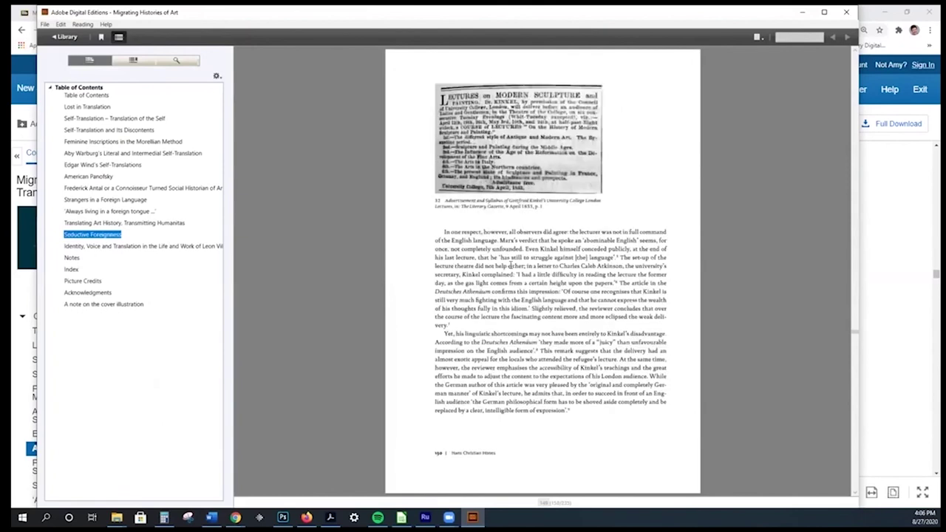
scroll(510, 263, down, 1)
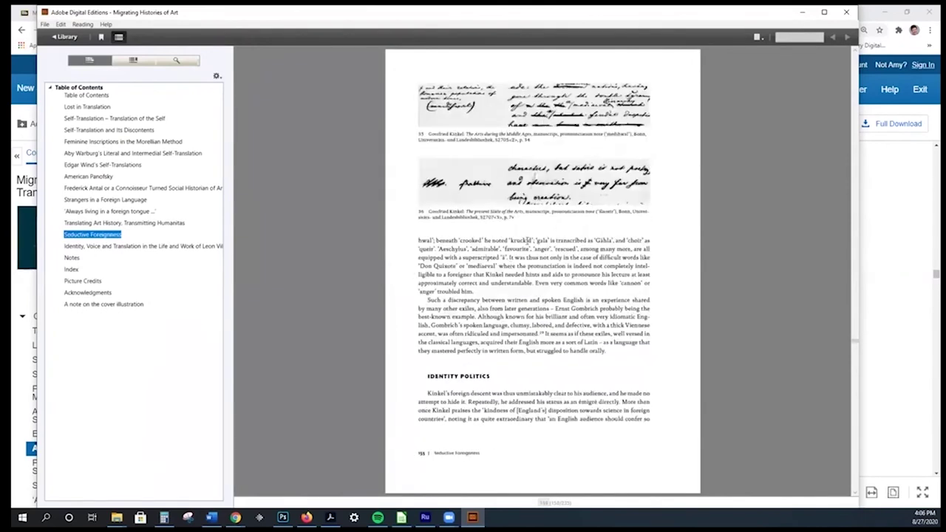
scroll(522, 250, down, 1)
scroll(521, 250, down, 2)
scroll(522, 251, down, 2)
scroll(522, 250, down, 1)
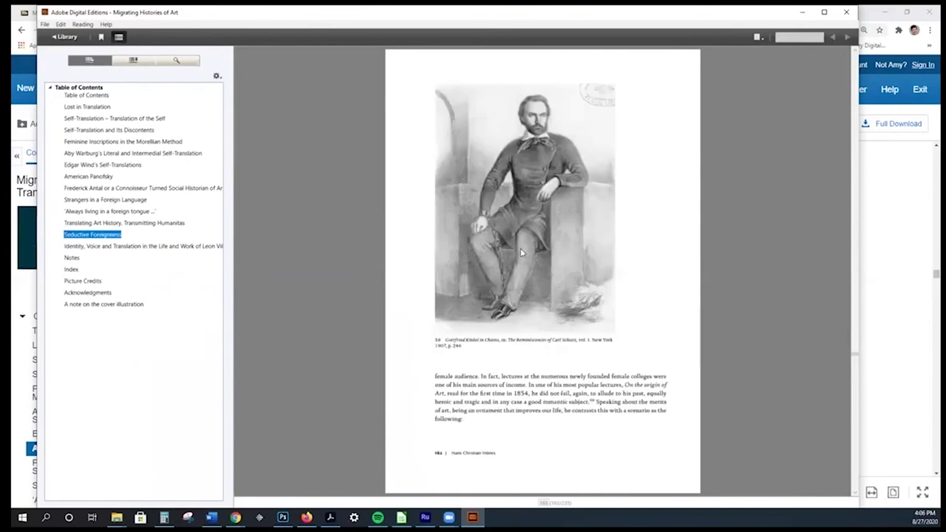
scroll(523, 251, down, 1)
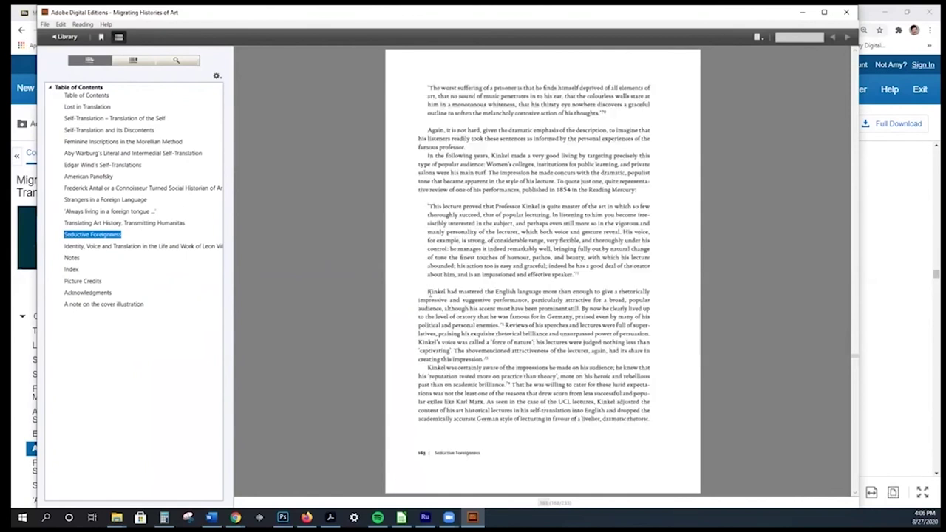
drag(428, 292, 529, 301)
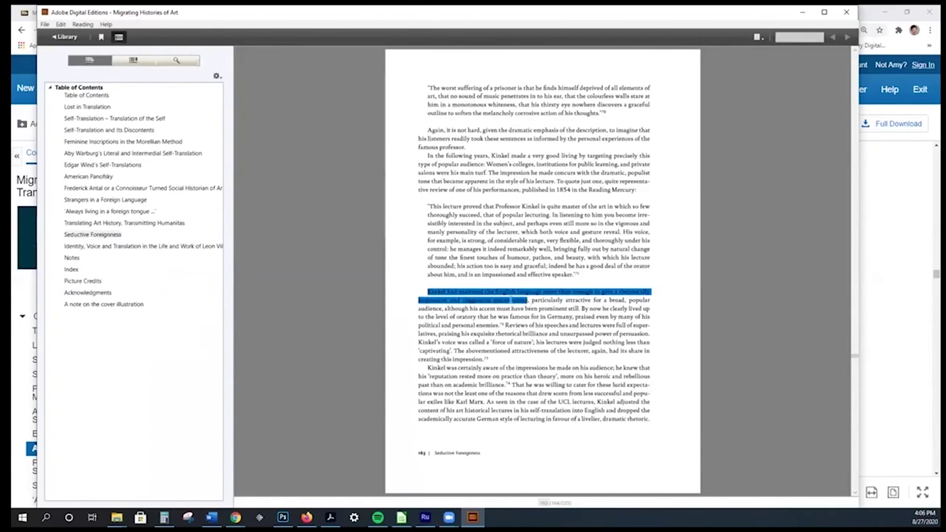
Step: Highlight the selected Kinkel sentence and attach a new note to it
right_click(523, 302)
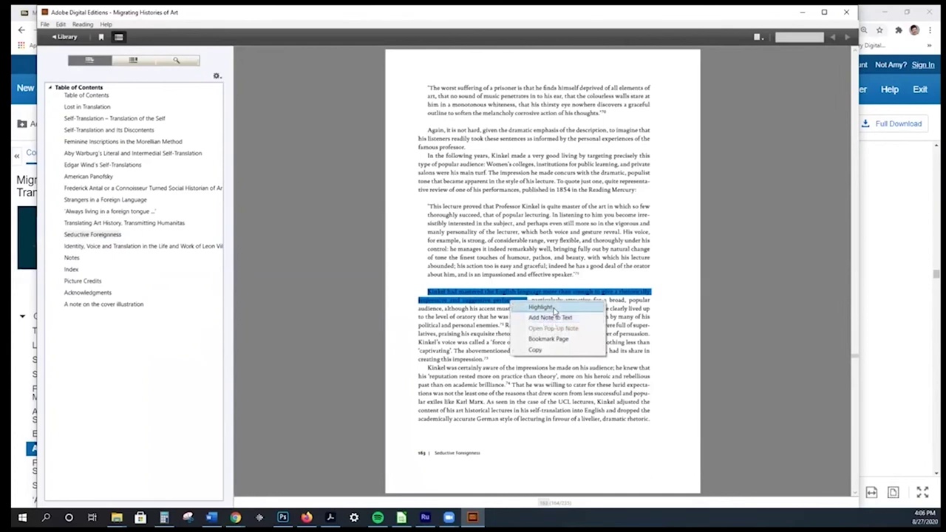
click(551, 308)
right_click(532, 299)
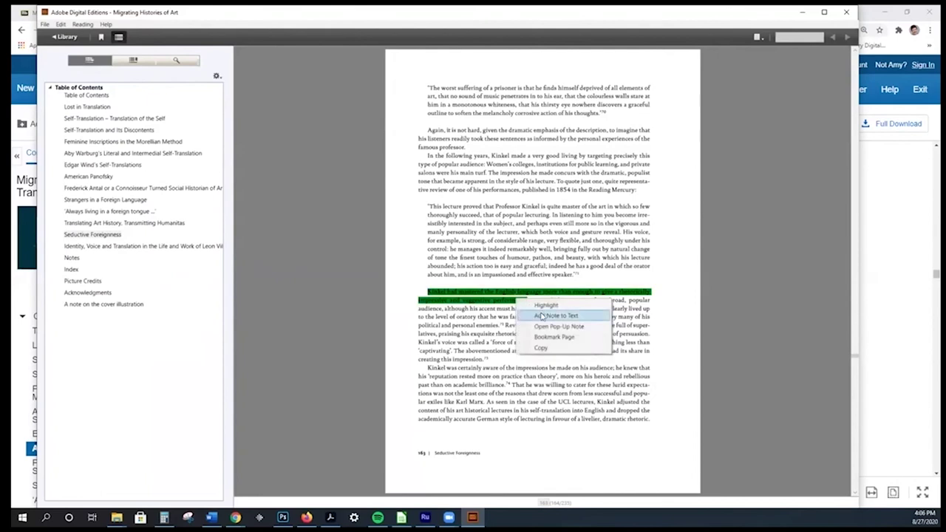
click(550, 315)
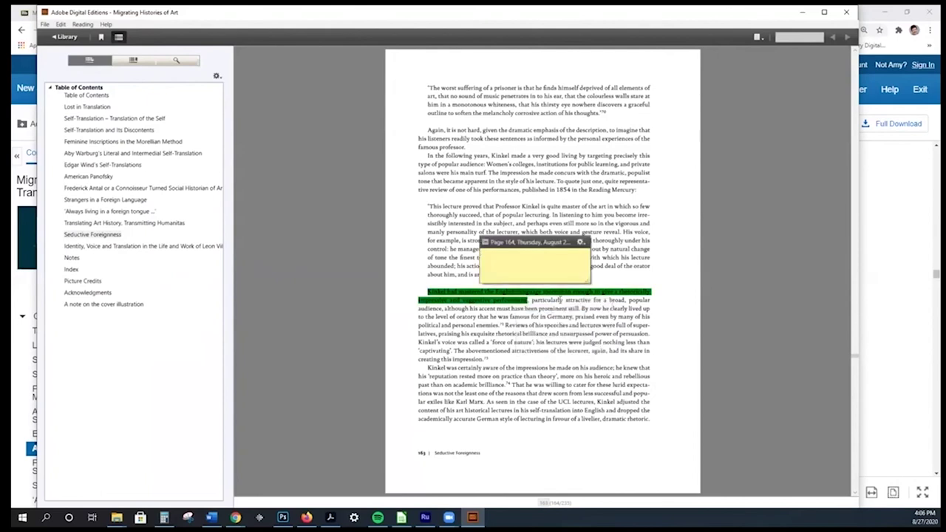
Step: Write 'important' in the note and move it into the right margin
text(important)
drag(546, 246, 734, 234)
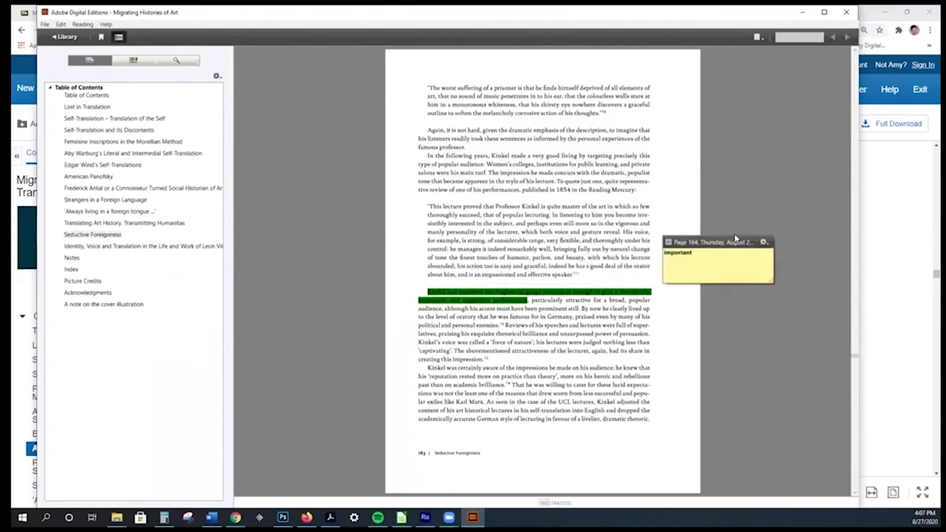
click(702, 332)
scroll(599, 252, down, 2)
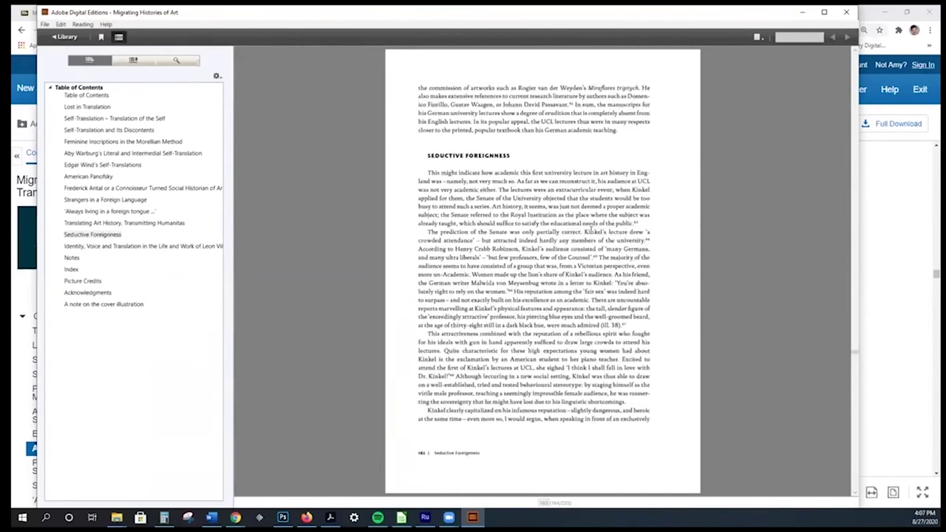
scroll(591, 233, up, 2)
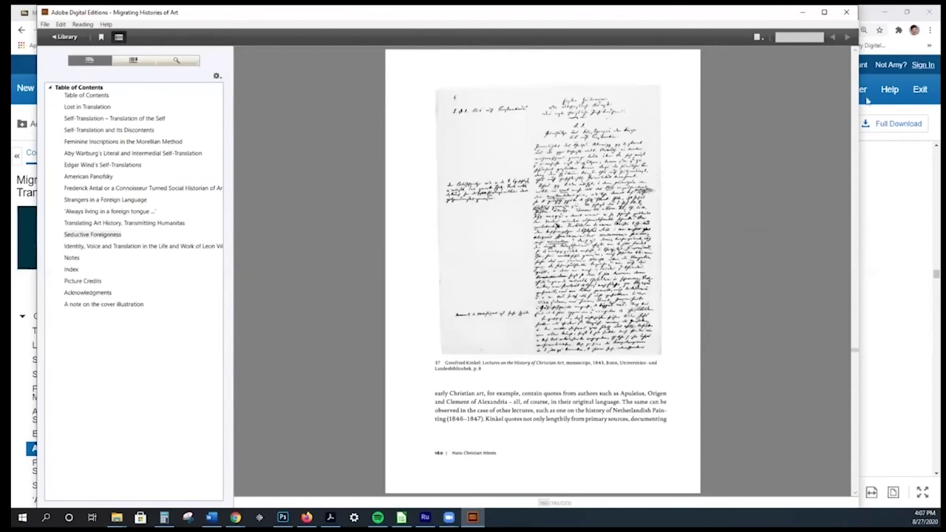
scroll(552, 240, down, 1)
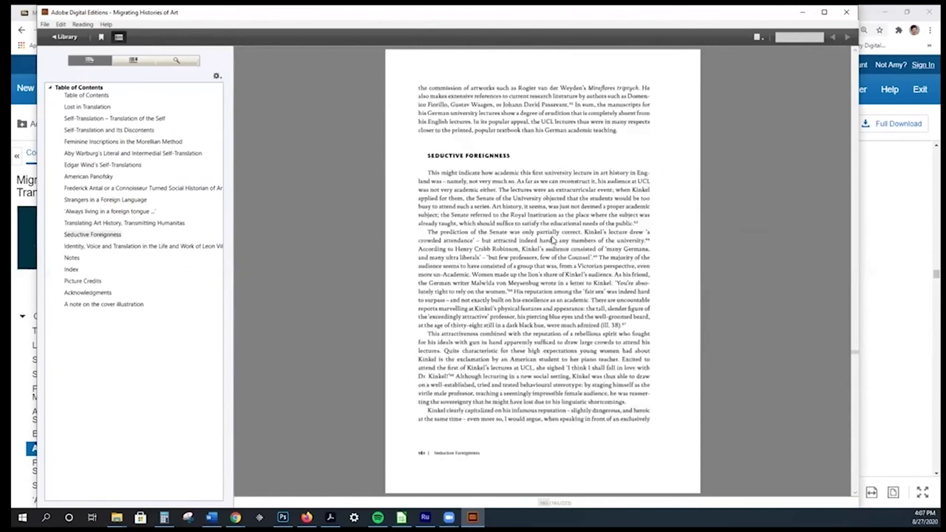
scroll(553, 240, down, 1)
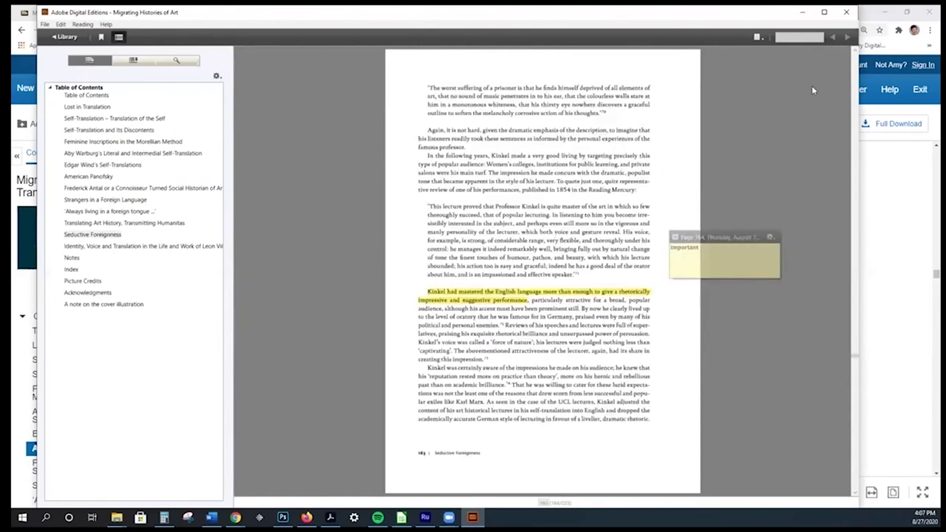
Step: Reopen the book, confirm page 163 keeps the highlight and 'important' note, then return to the browser
click(852, 13)
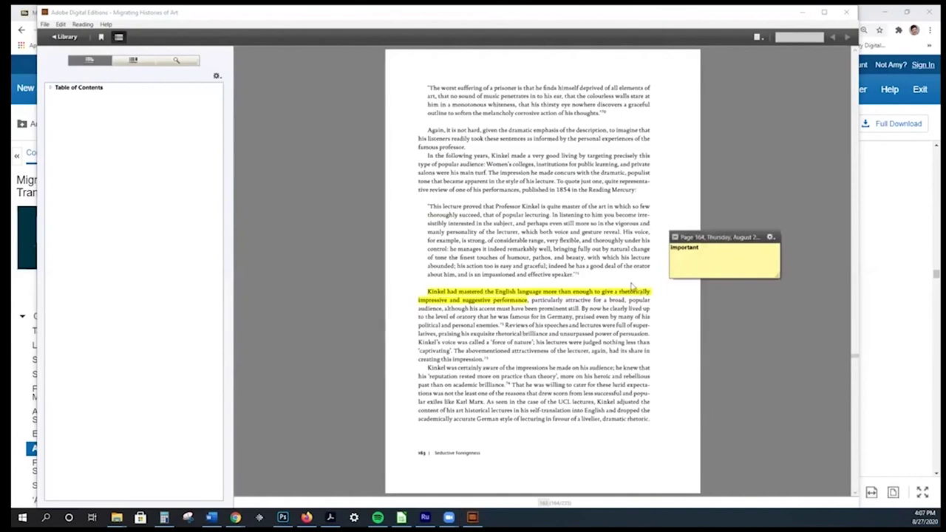
click(716, 264)
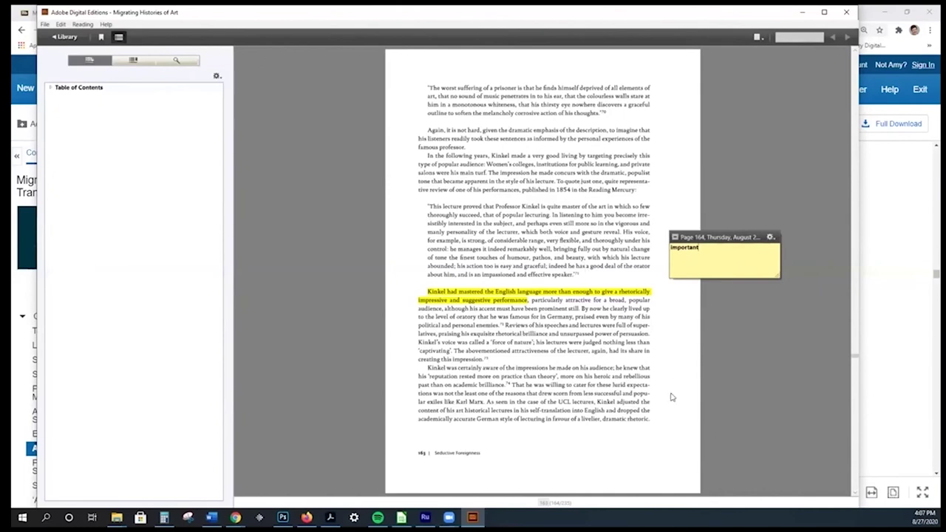
scroll(625, 354, down, 1)
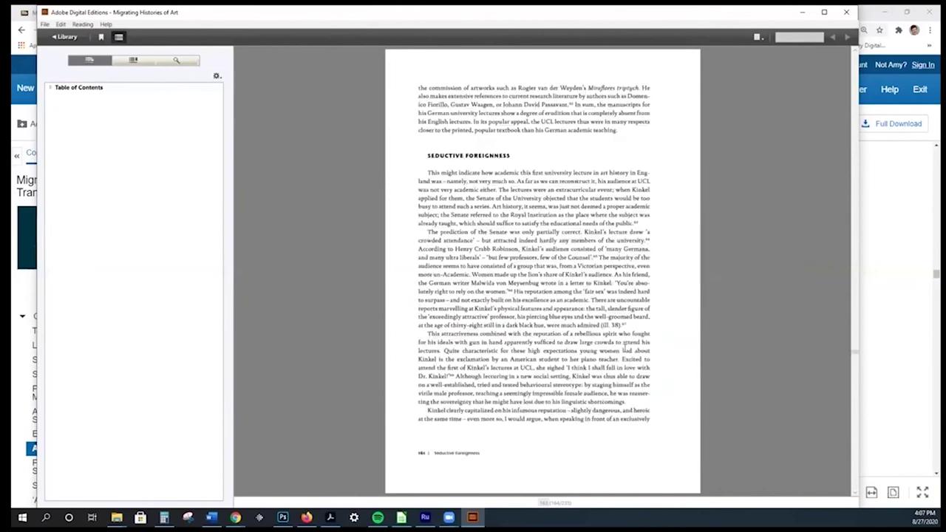
scroll(625, 348, down, 1)
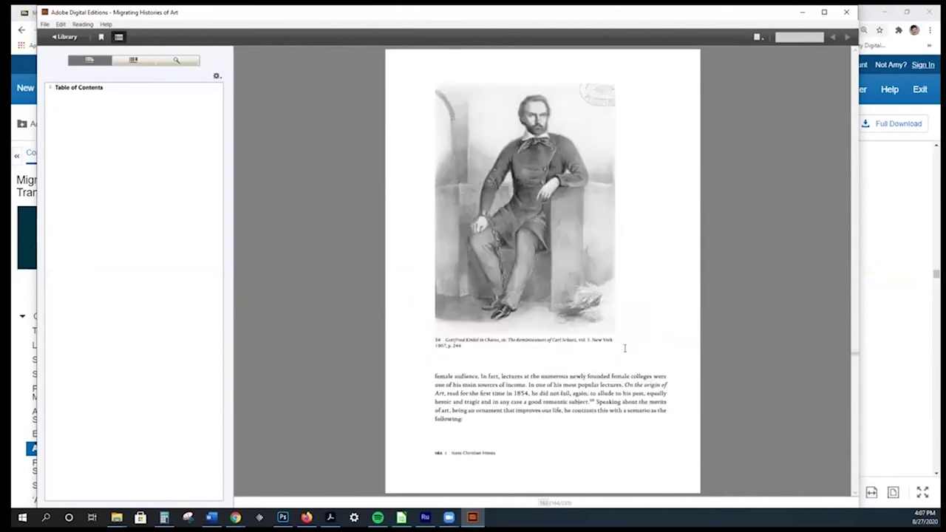
scroll(625, 349, up, 1)
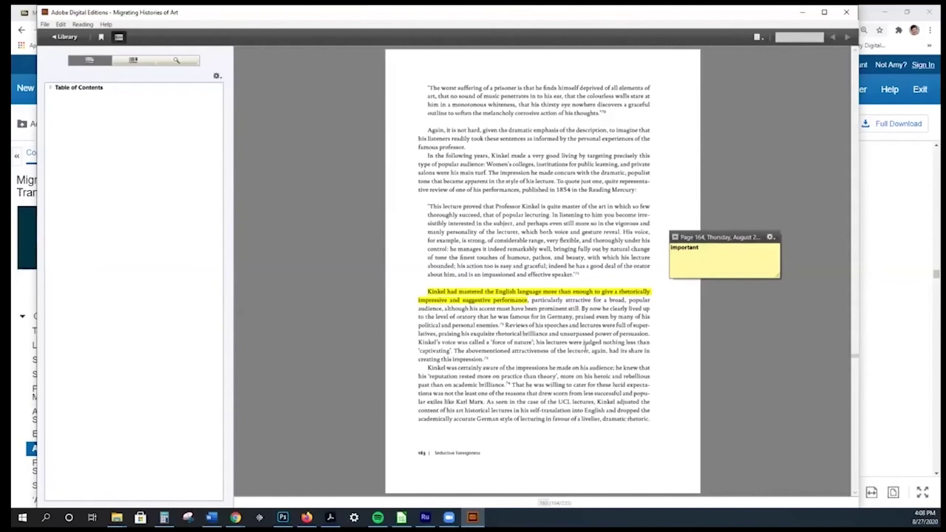
click(902, 311)
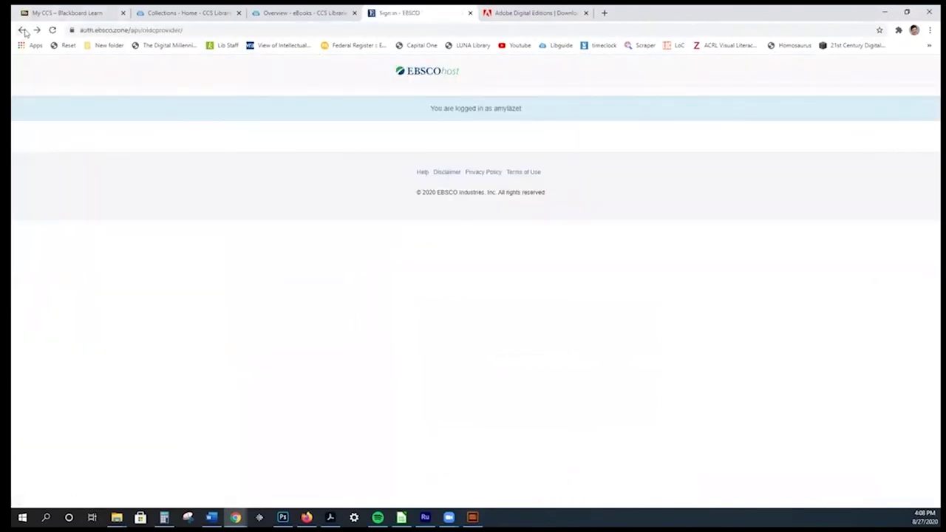
Step: Check the record's Print/E-mail/Save 100 Pages permission, then switch back to the eBooks Overview guide
click(22, 30)
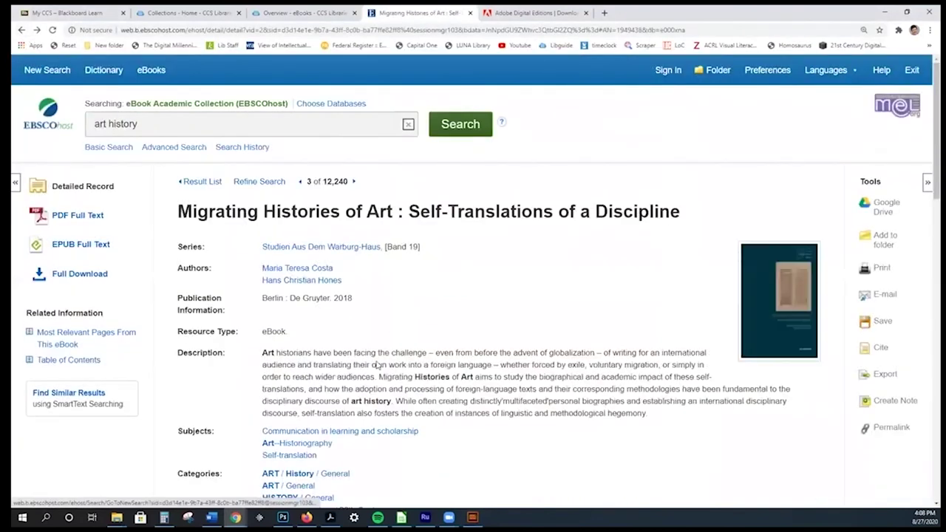
scroll(377, 362, down, 4)
scroll(377, 362, down, 4)
scroll(328, 207, up, 3)
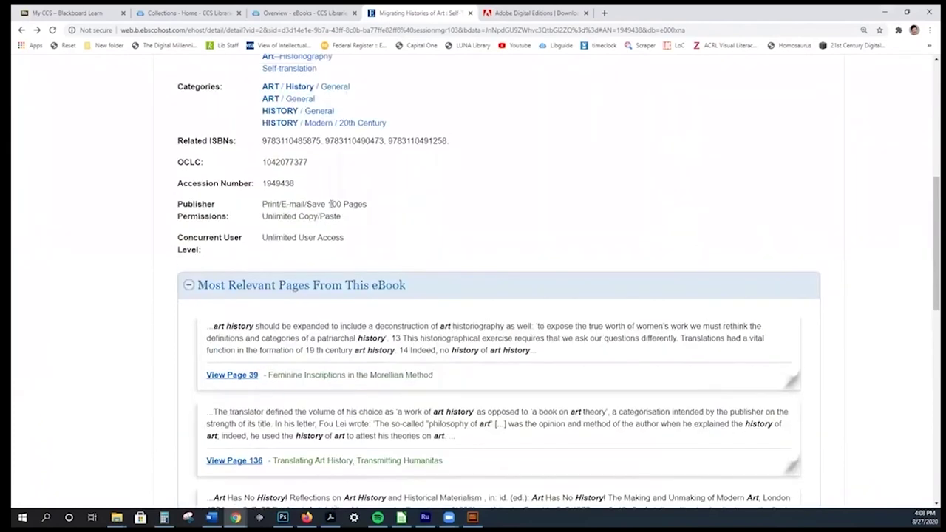
drag(261, 207, 368, 207)
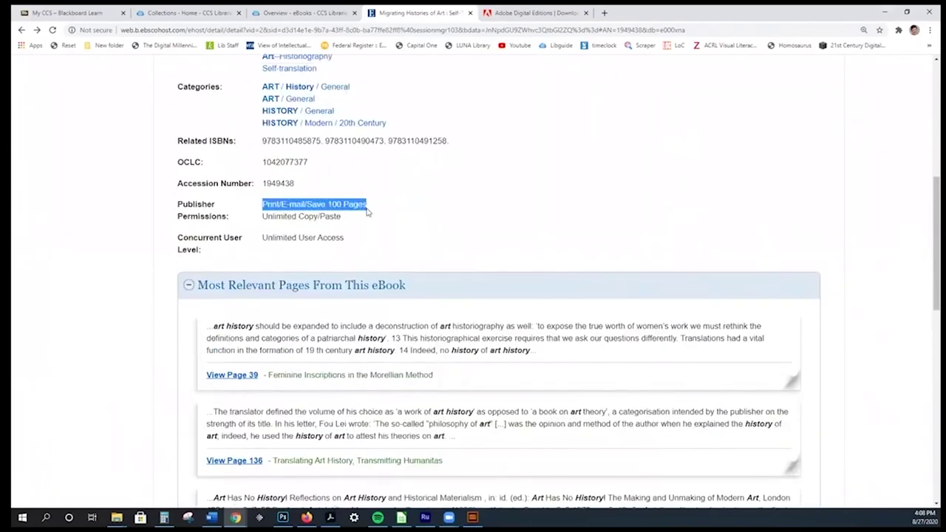
click(428, 215)
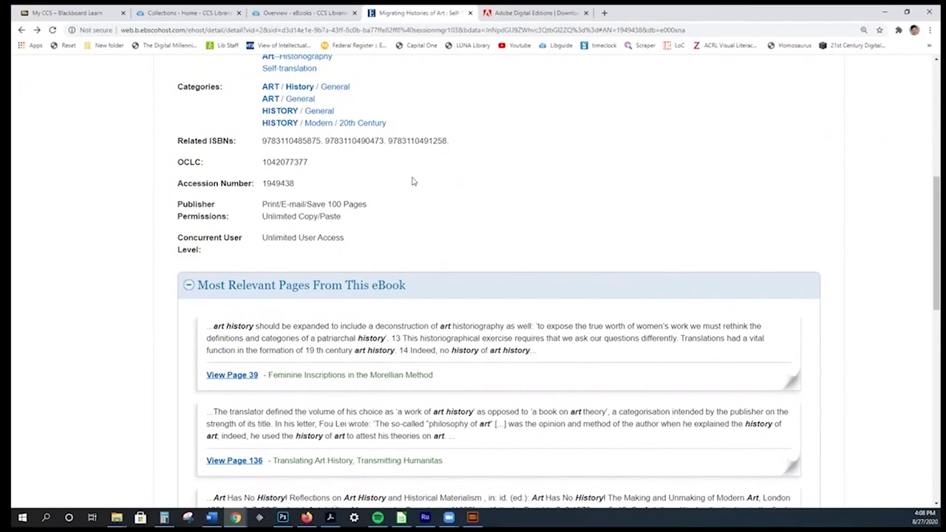
scroll(413, 182, up, 3)
scroll(413, 182, up, 2)
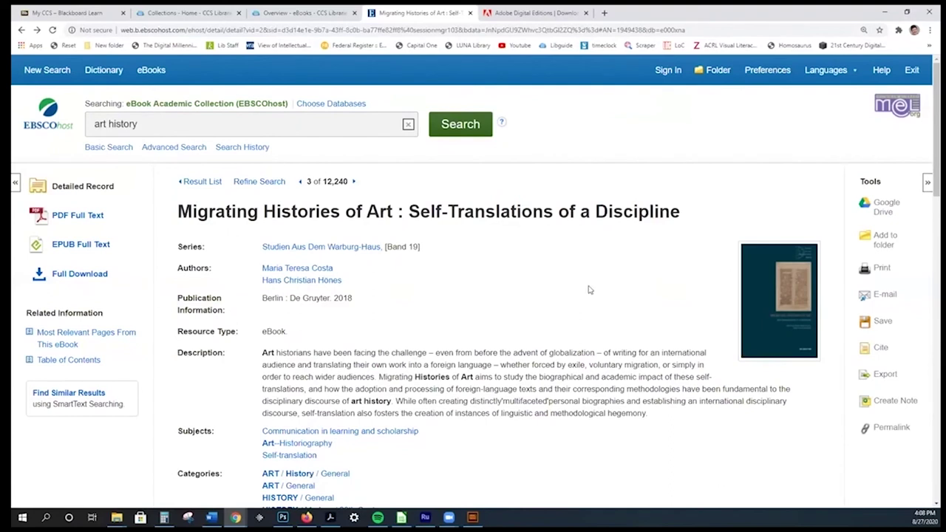
click(295, 13)
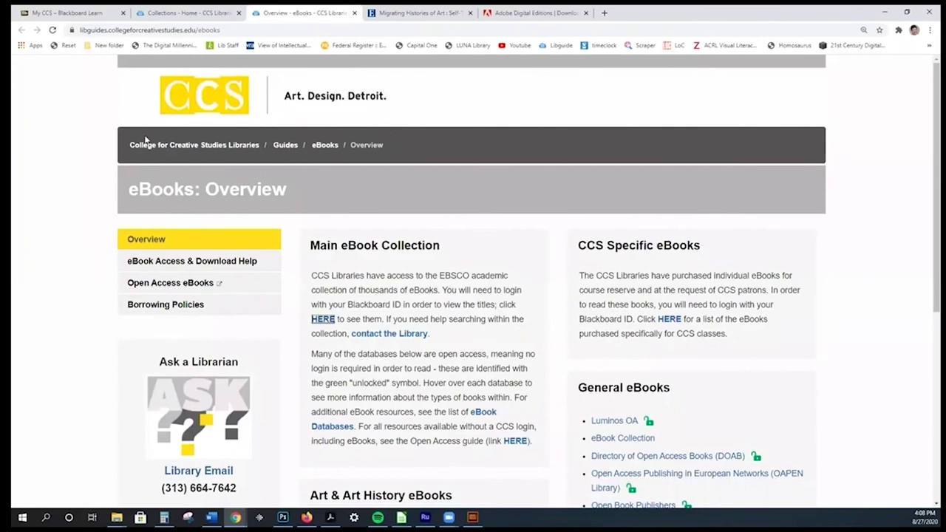
Step: Open the 'Accessing and Downloading eBooks' document from the eBook Access & Download Help page
click(211, 12)
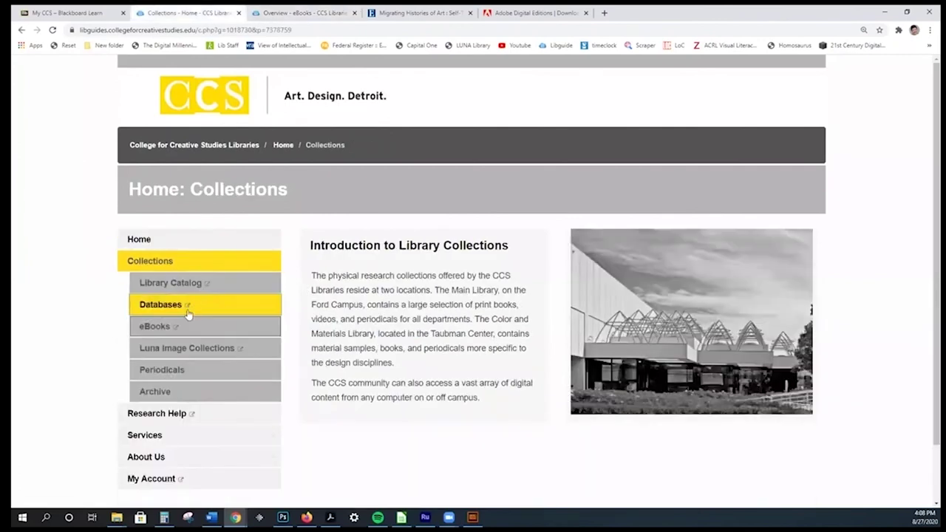
click(296, 12)
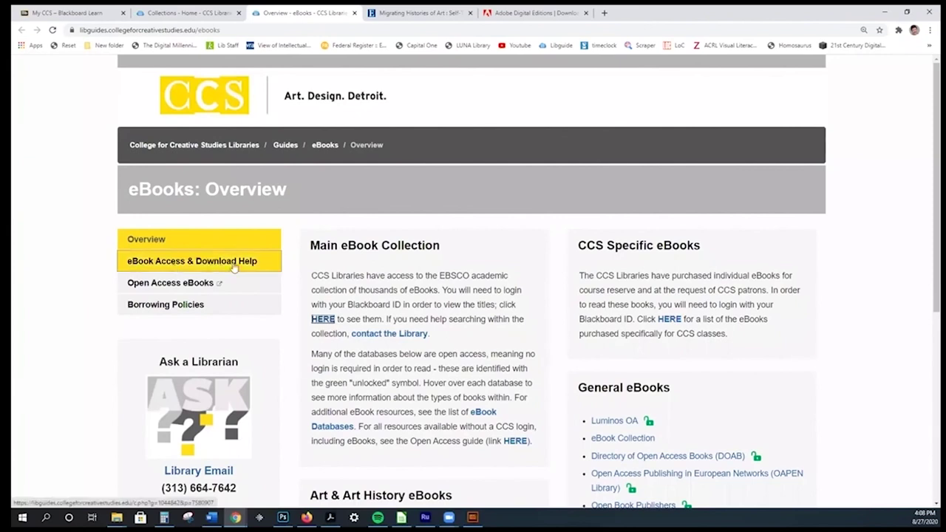
click(172, 265)
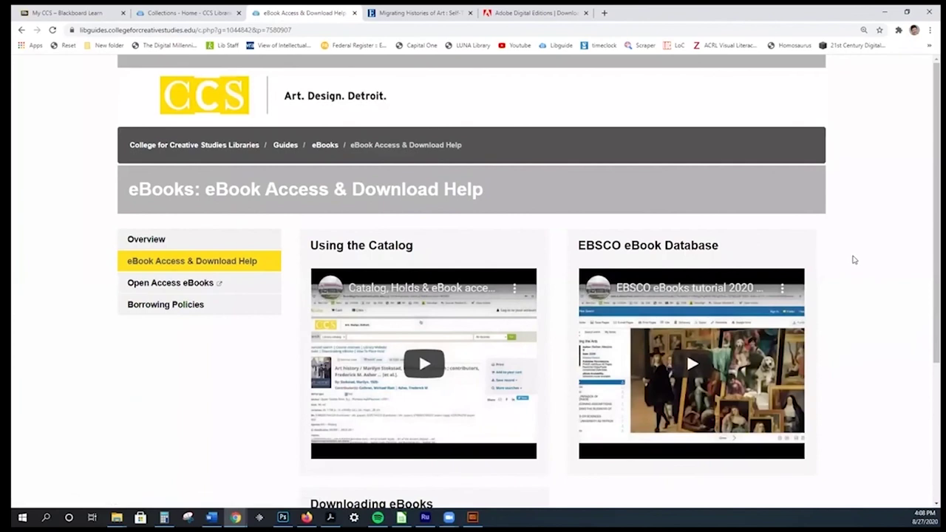
scroll(853, 262, down, 3)
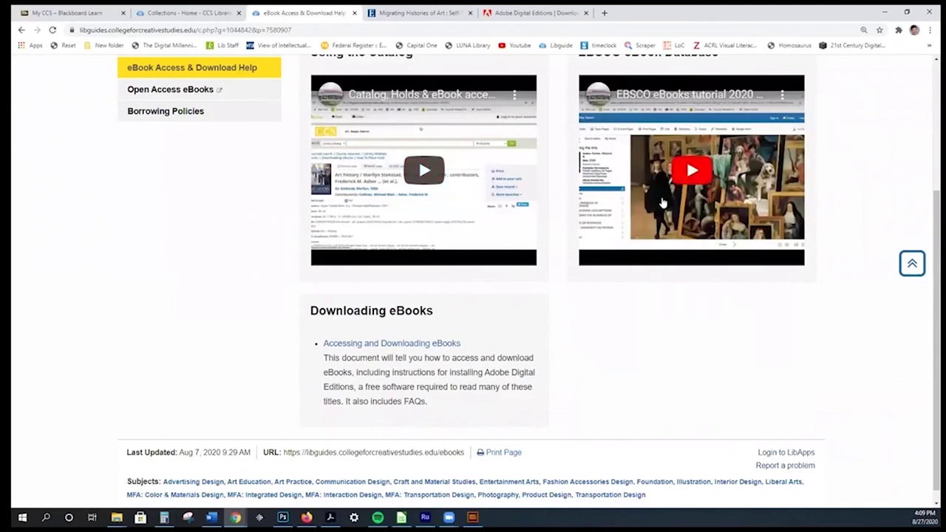
click(389, 344)
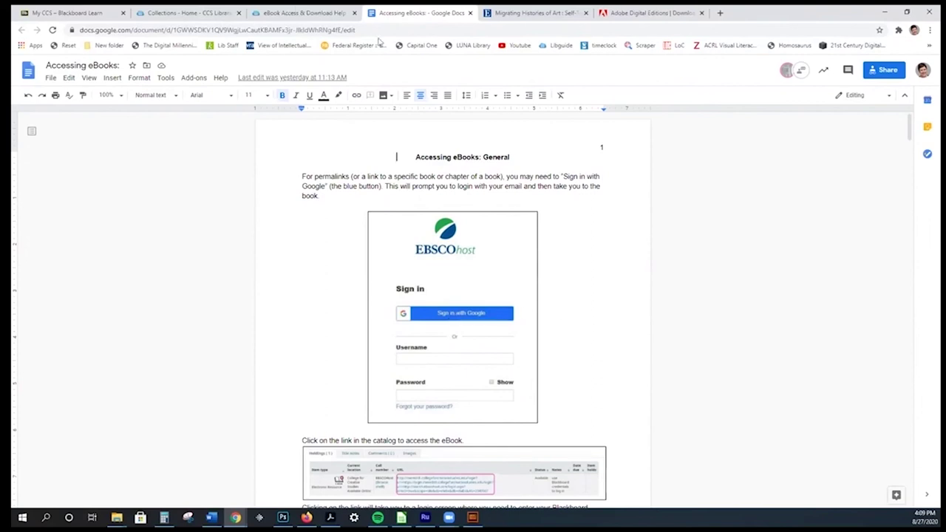
Step: Switch back to the Migrating Histories of Art record tab after reading the Accessing eBooks doc
click(554, 12)
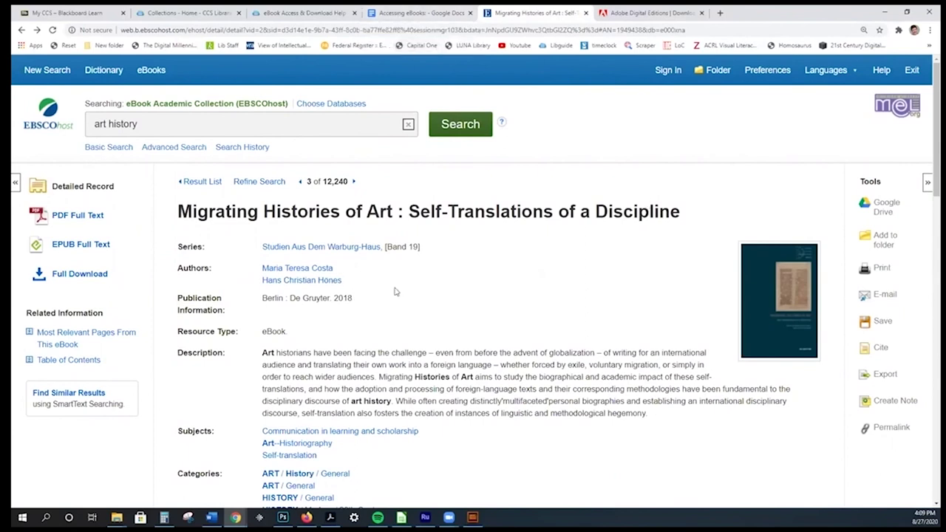
scroll(417, 281, down, 3)
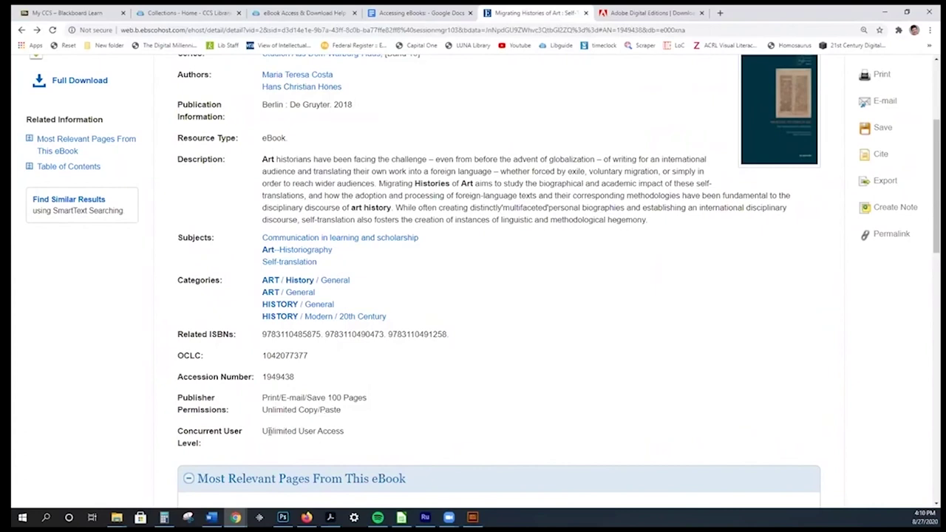
double_click(275, 434)
click(385, 399)
scroll(422, 395, down, 7)
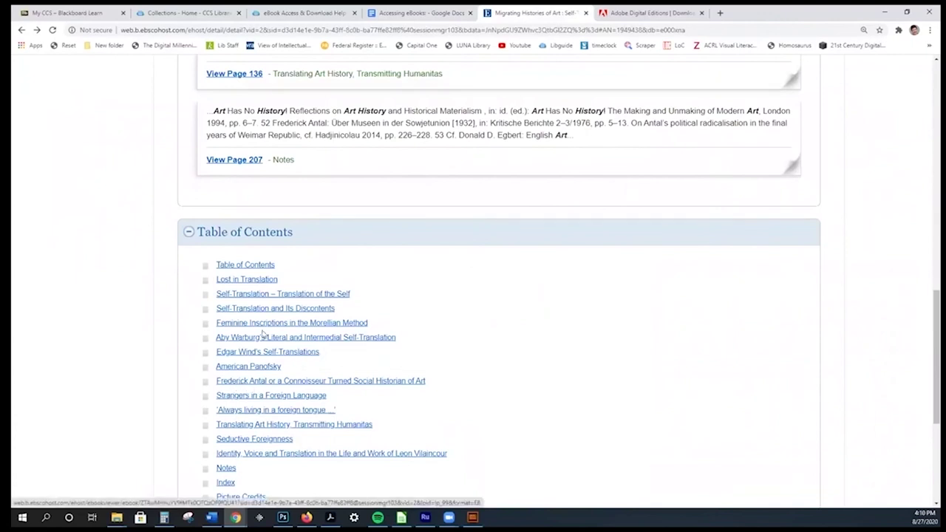
scroll(266, 334, up, 7)
scroll(386, 349, down, 8)
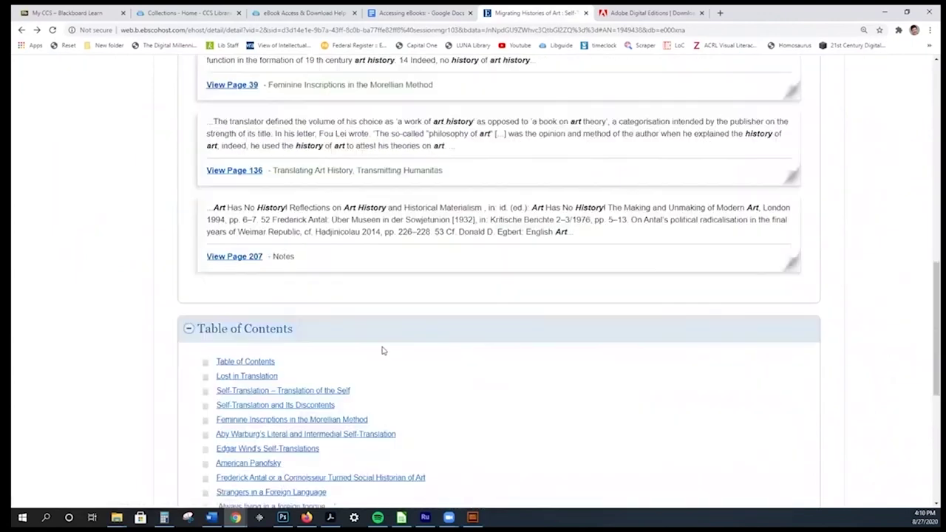
scroll(374, 338, up, 1)
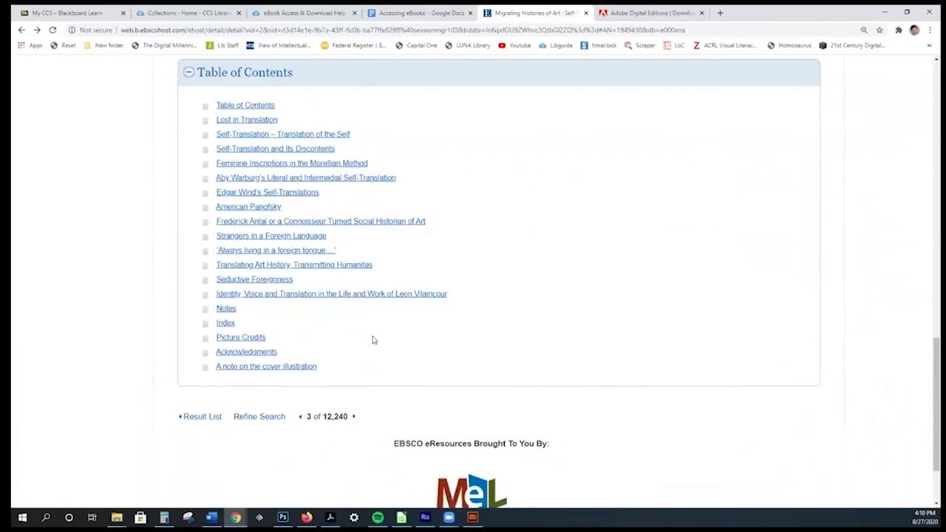
click(256, 251)
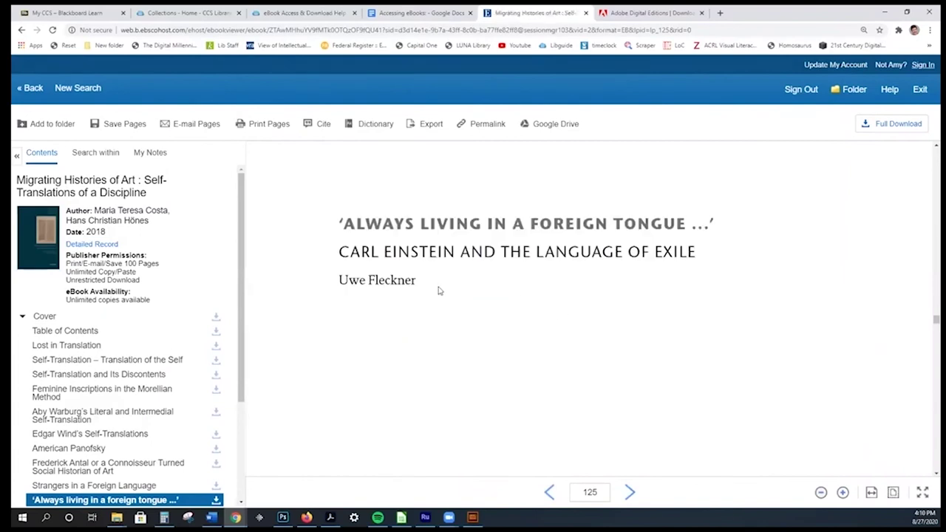
scroll(437, 289, down, 3)
scroll(520, 322, down, 3)
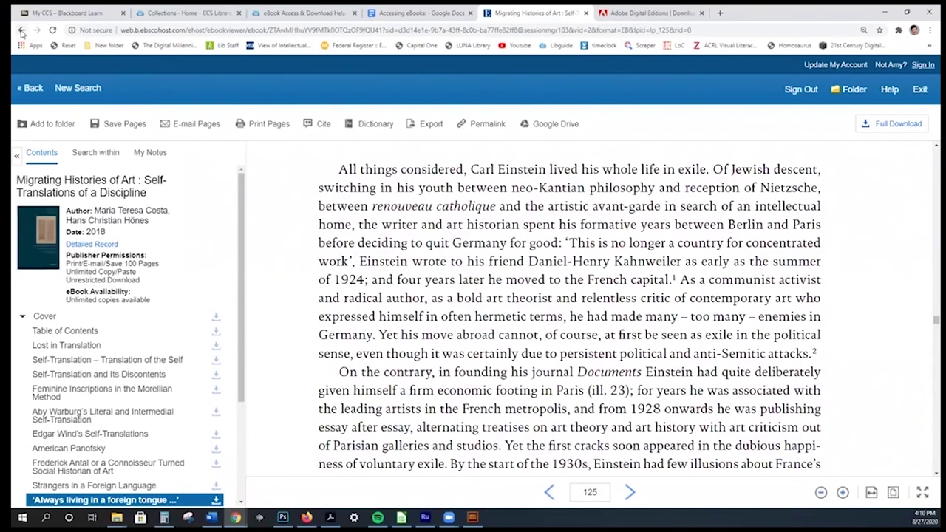
click(23, 30)
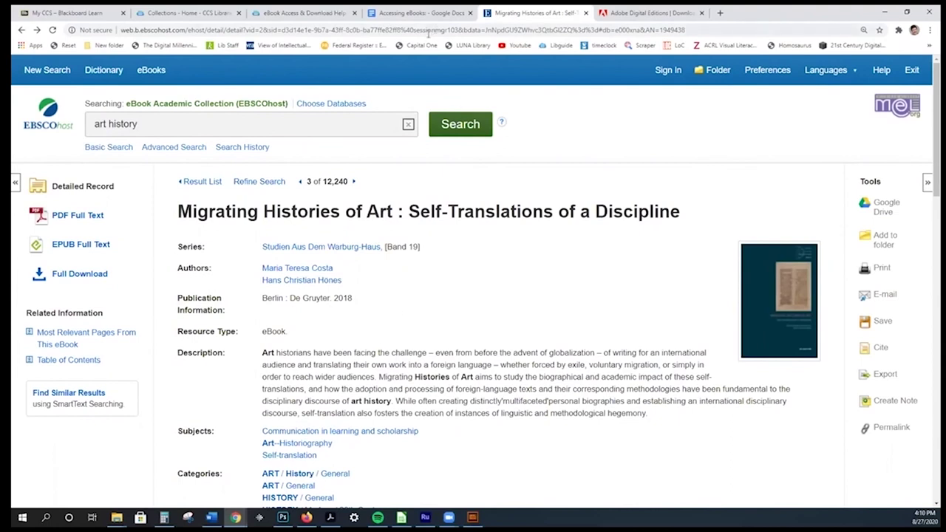
Step: Go to the eBooks Overview page and follow the HERE link under CCS Specific eBooks
click(279, 16)
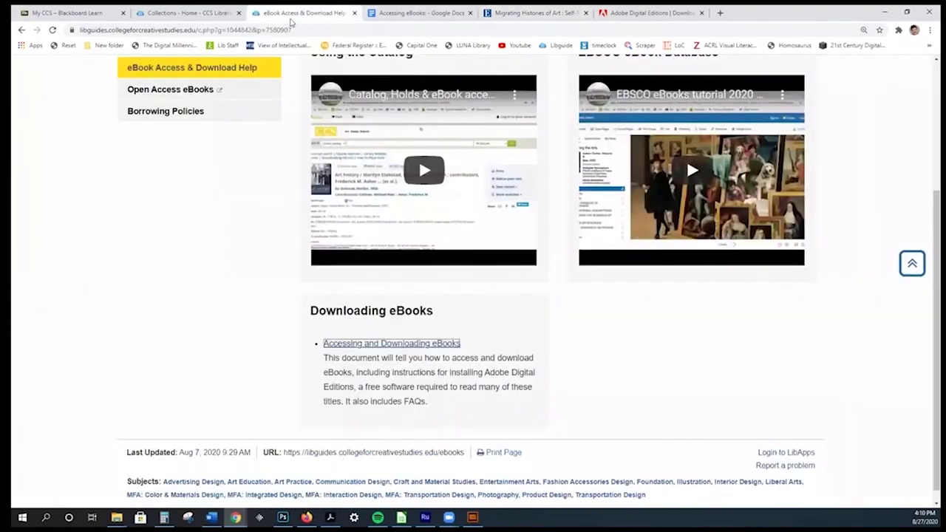
scroll(431, 310, up, 3)
click(184, 245)
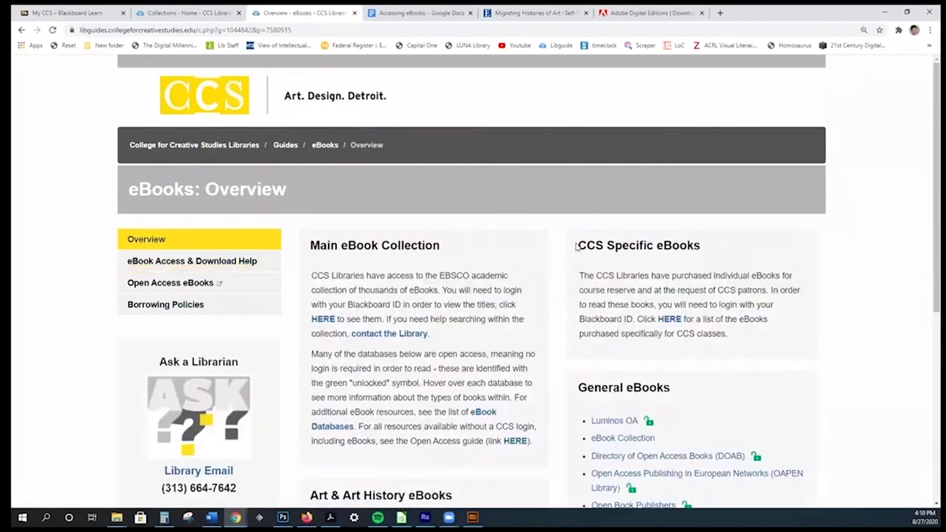
drag(578, 249, 749, 255)
click(745, 260)
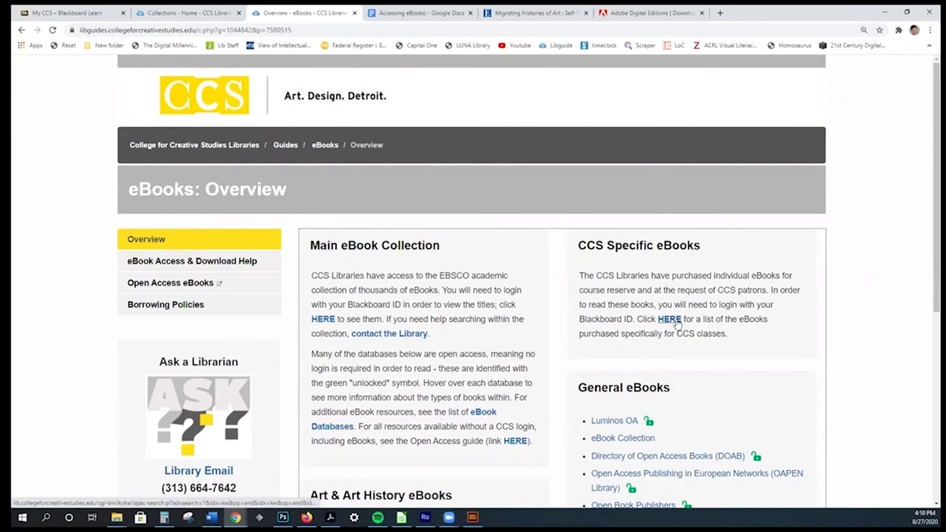
click(670, 319)
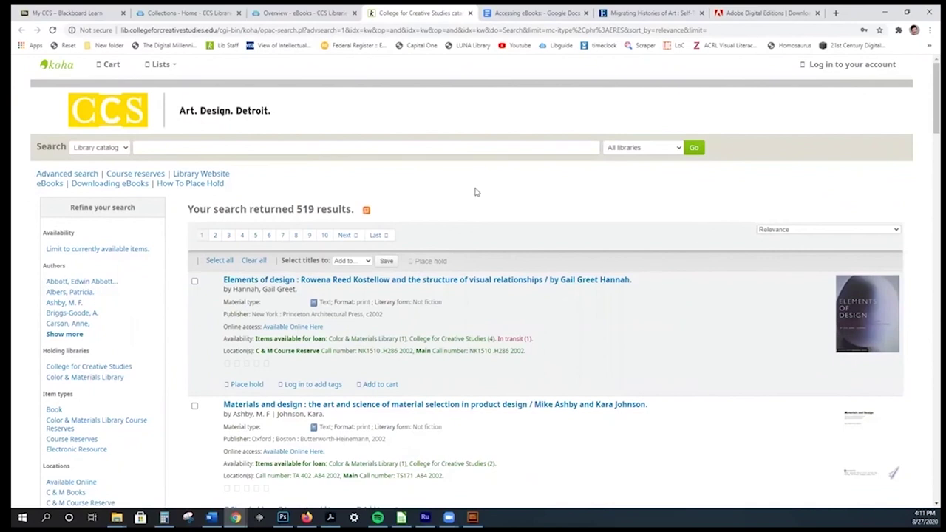
Step: Open the Elements of design record and follow its Electronic Resource EBSCOhost link
click(362, 282)
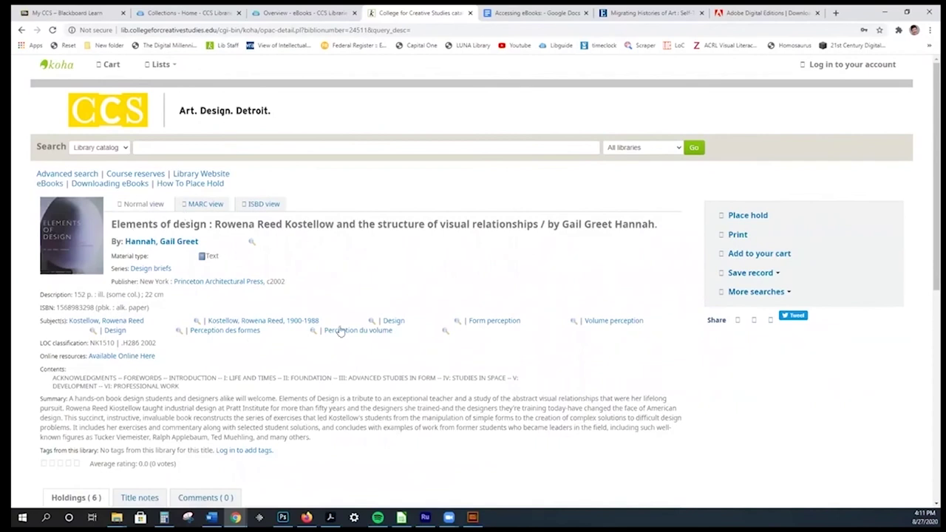
scroll(133, 290, down, 2)
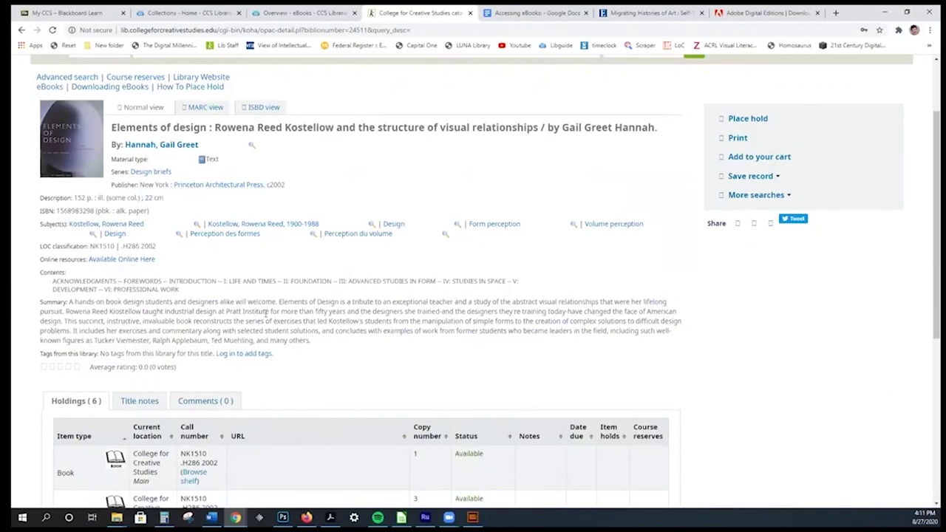
scroll(266, 313, down, 4)
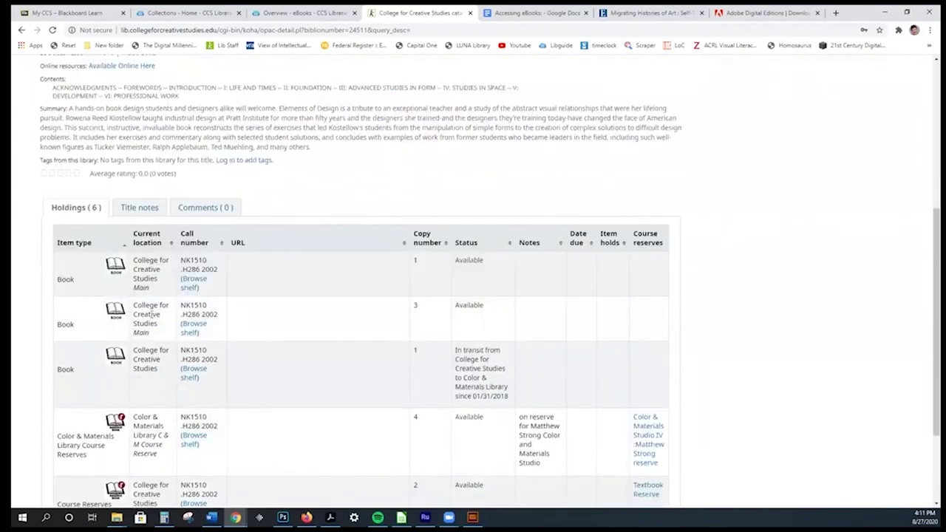
scroll(136, 164, down, 2)
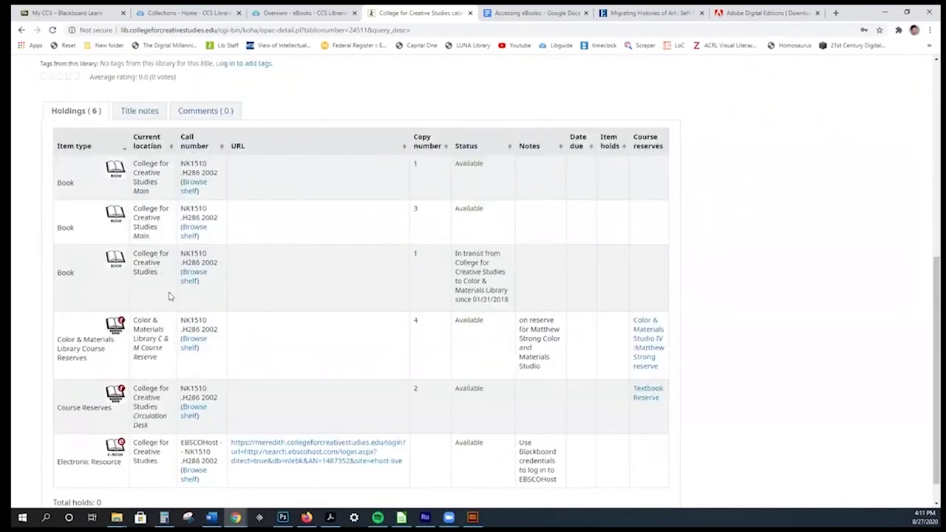
scroll(155, 360, down, 1)
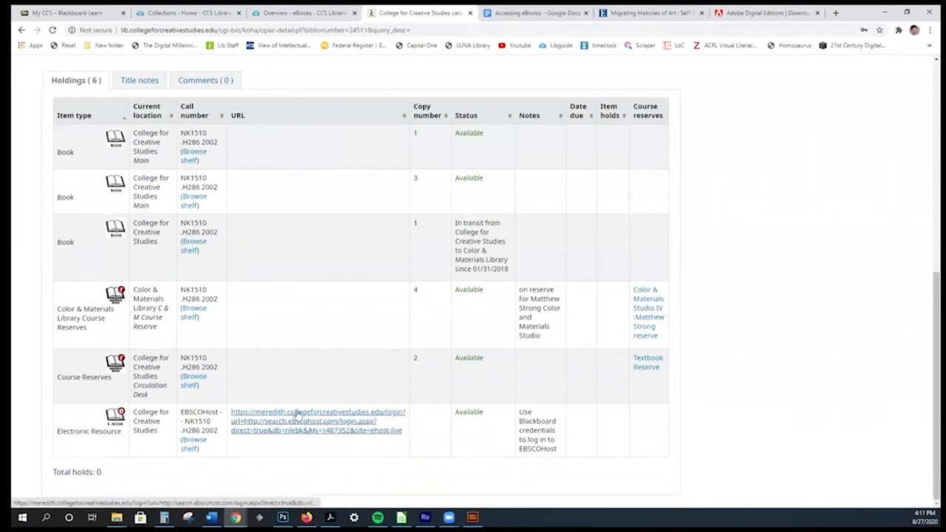
triple_click(92, 436)
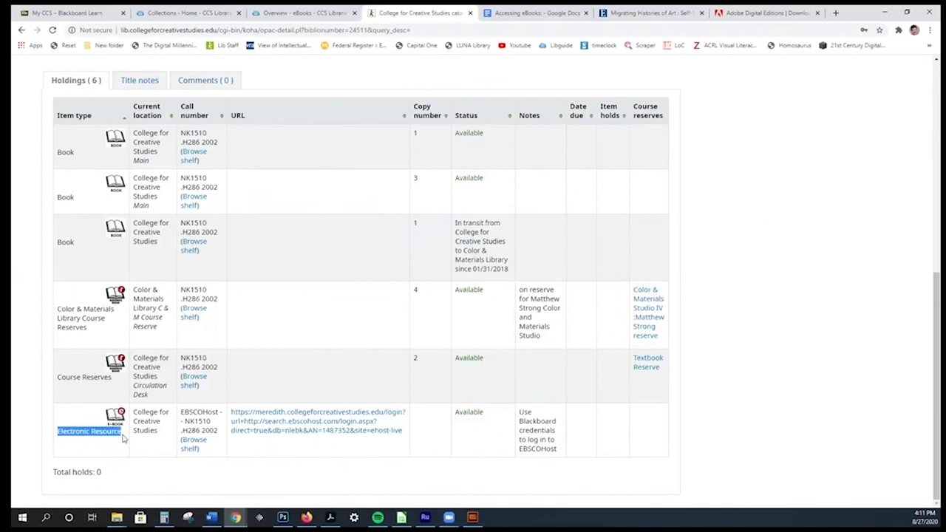
click(299, 431)
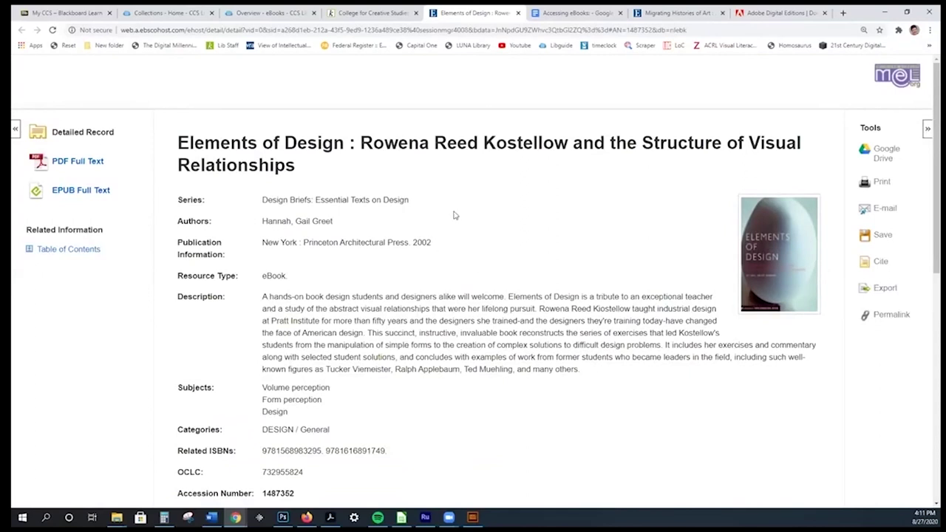
click(681, 15)
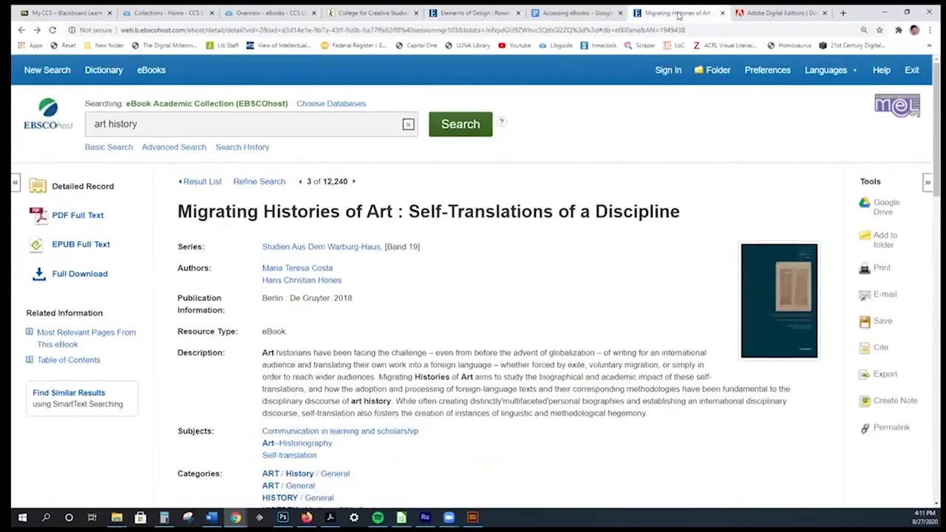
click(488, 15)
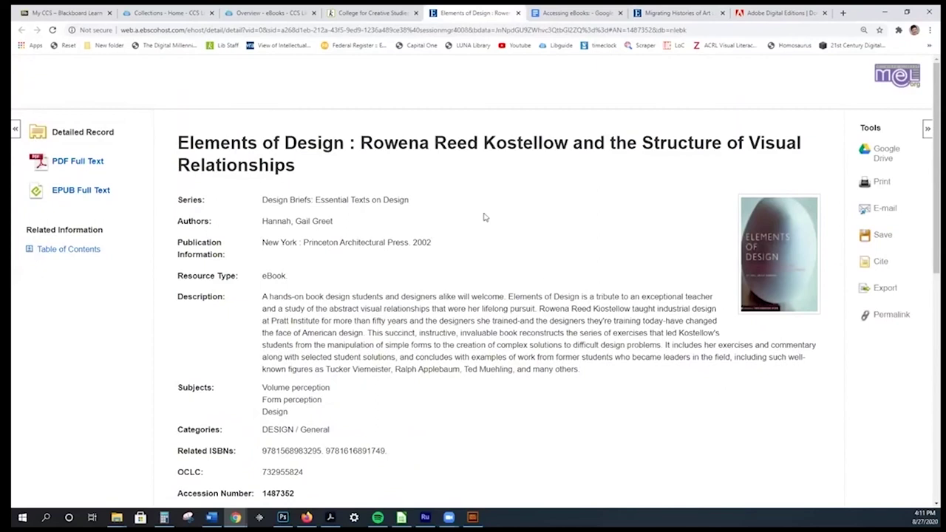
scroll(503, 212, down, 4)
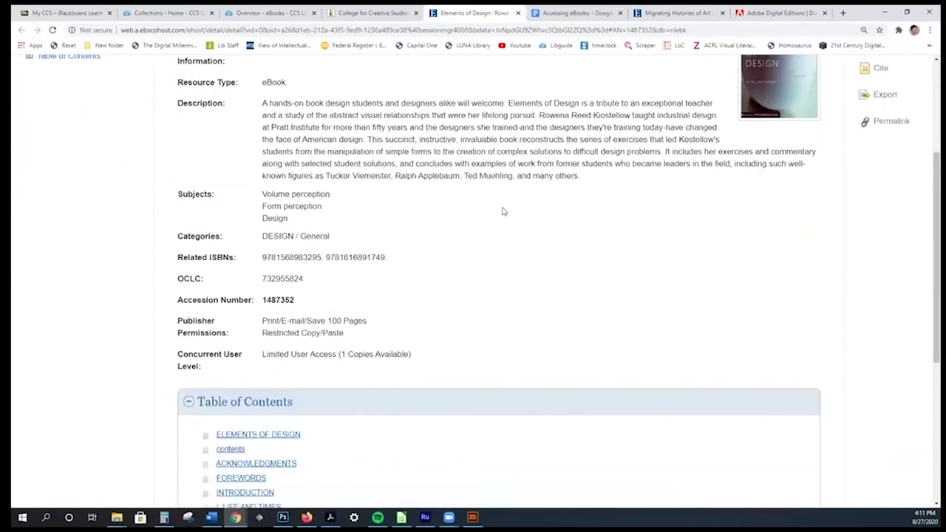
scroll(502, 211, down, 2)
drag(263, 163, 417, 164)
click(481, 178)
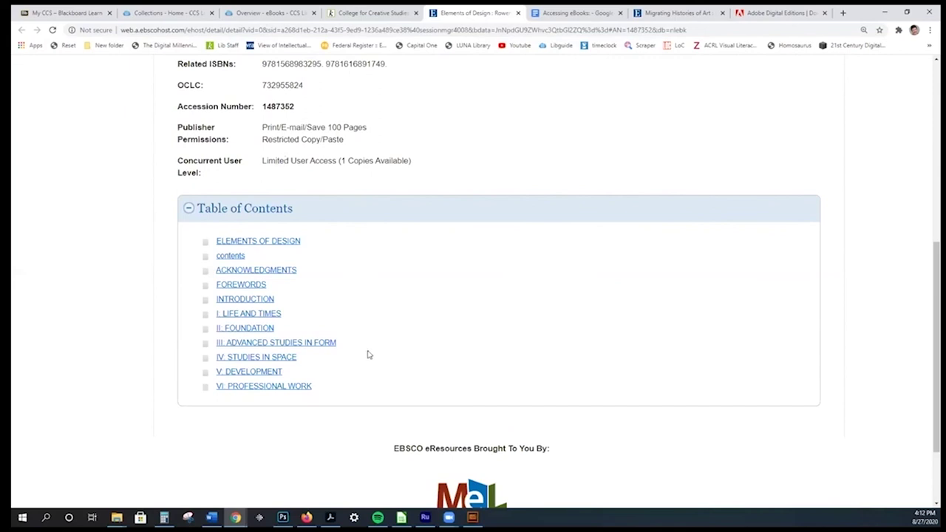
click(317, 345)
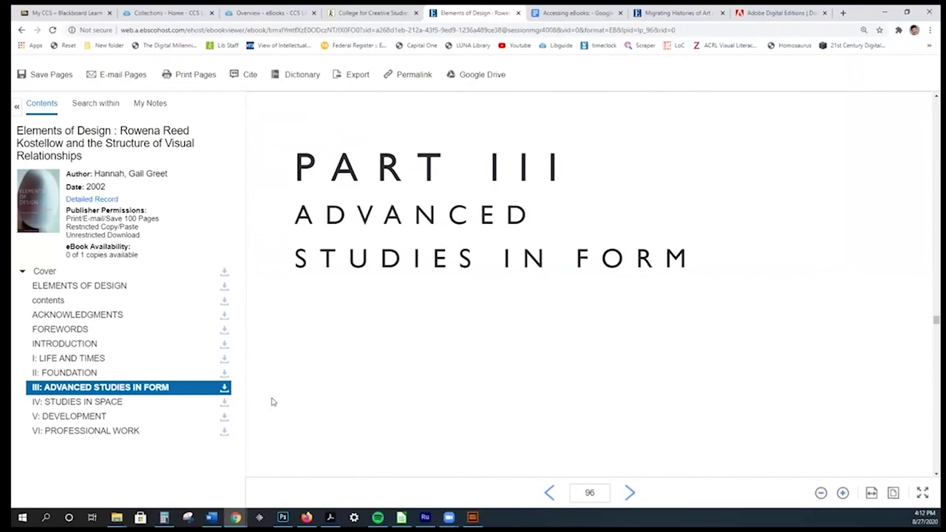
drag(161, 220, 67, 225)
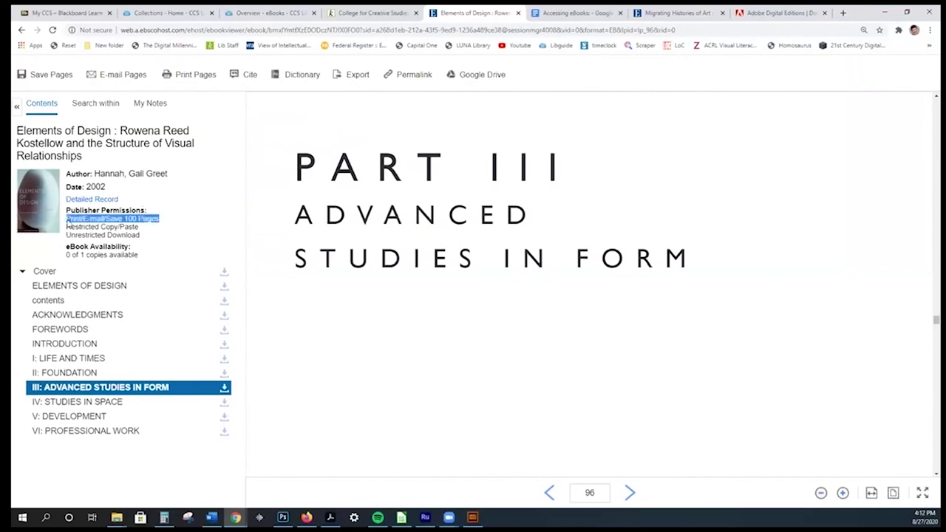
click(138, 219)
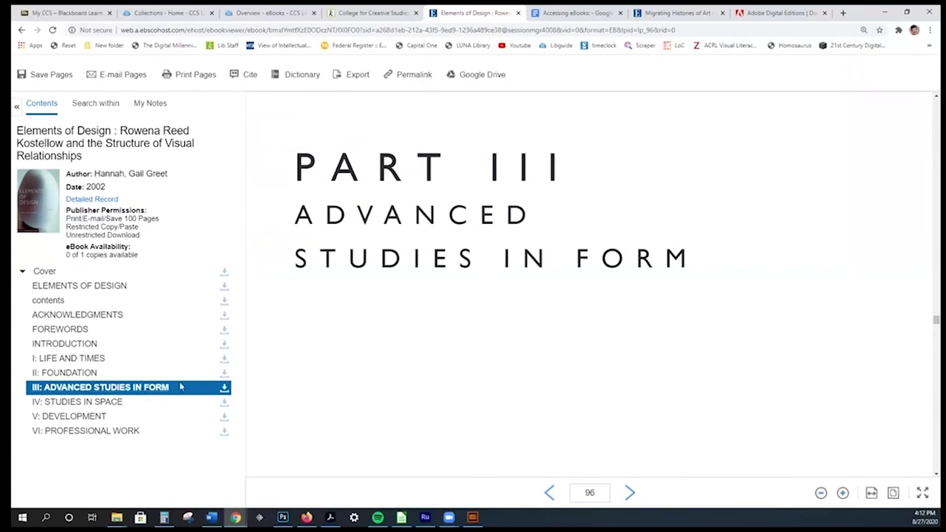
click(374, 12)
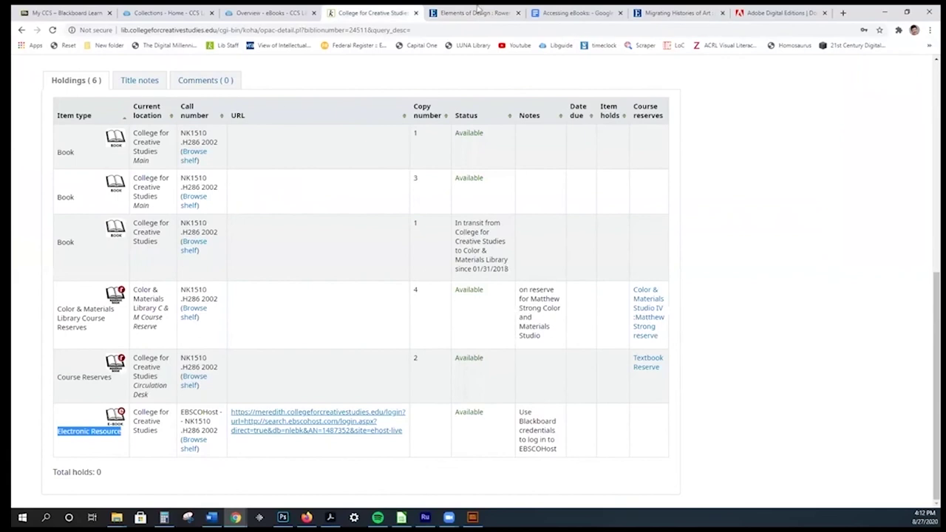
click(477, 12)
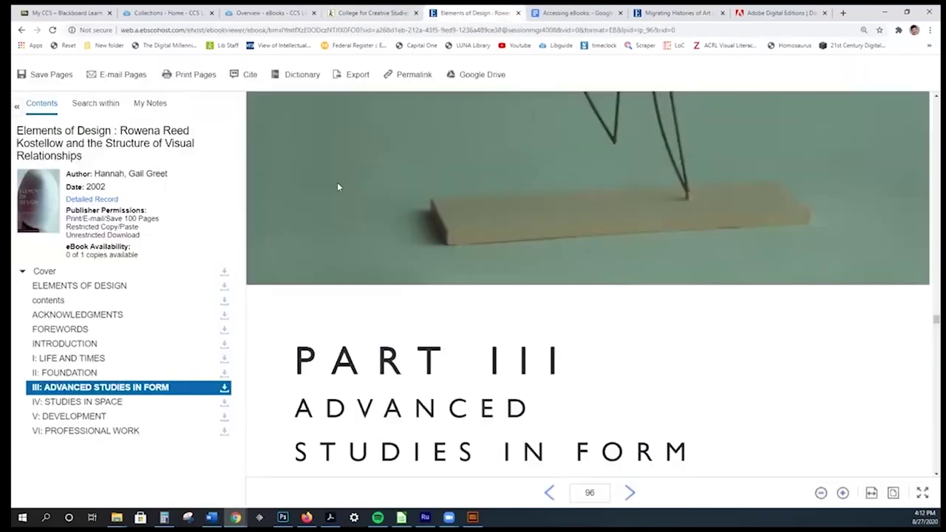
click(21, 30)
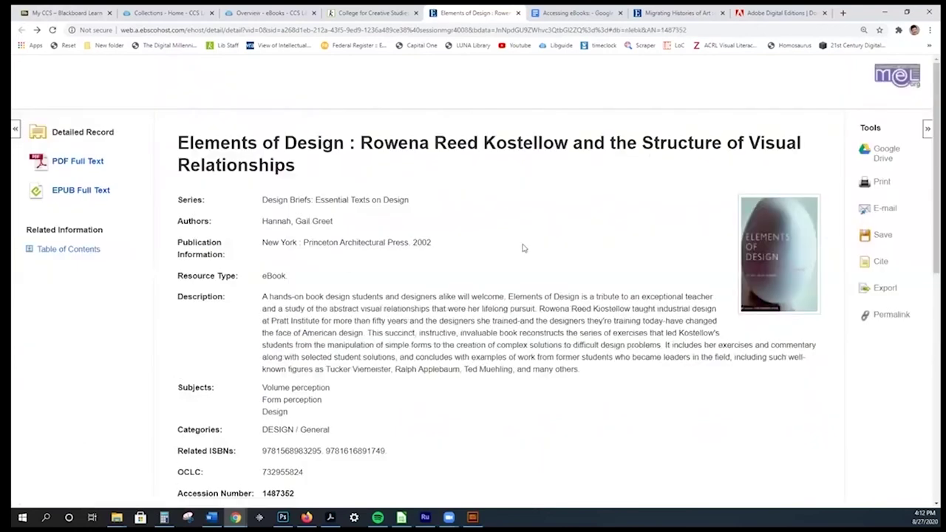
Step: Go back from the catalog tab to the 519-result eBook list and open Advanced search
click(353, 14)
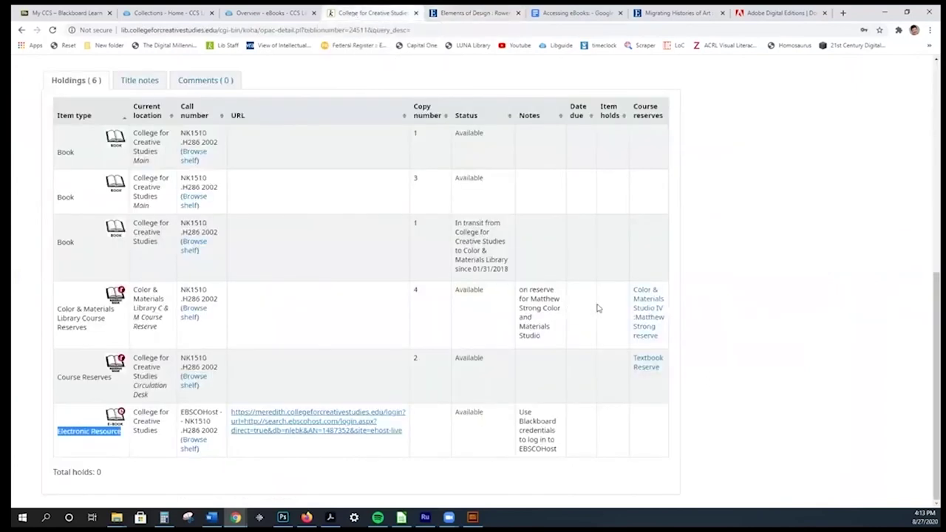
click(22, 30)
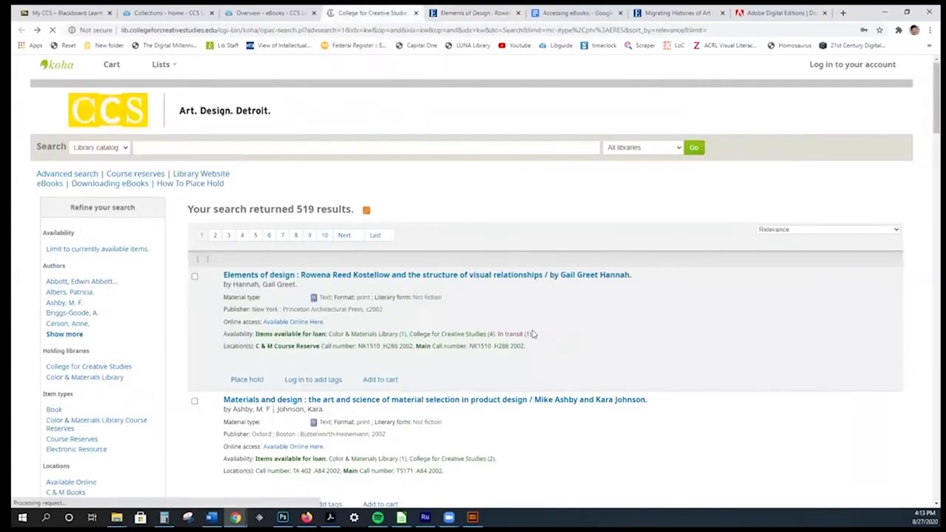
double_click(306, 210)
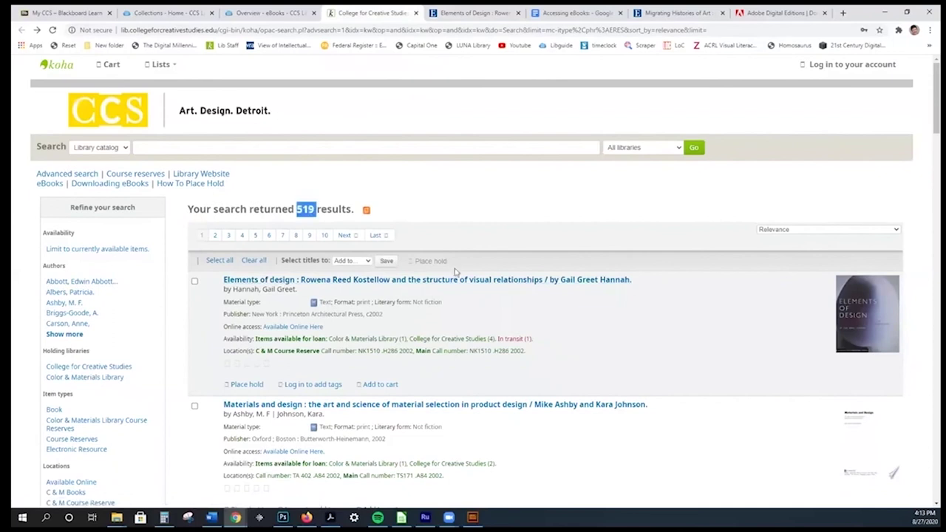
click(491, 199)
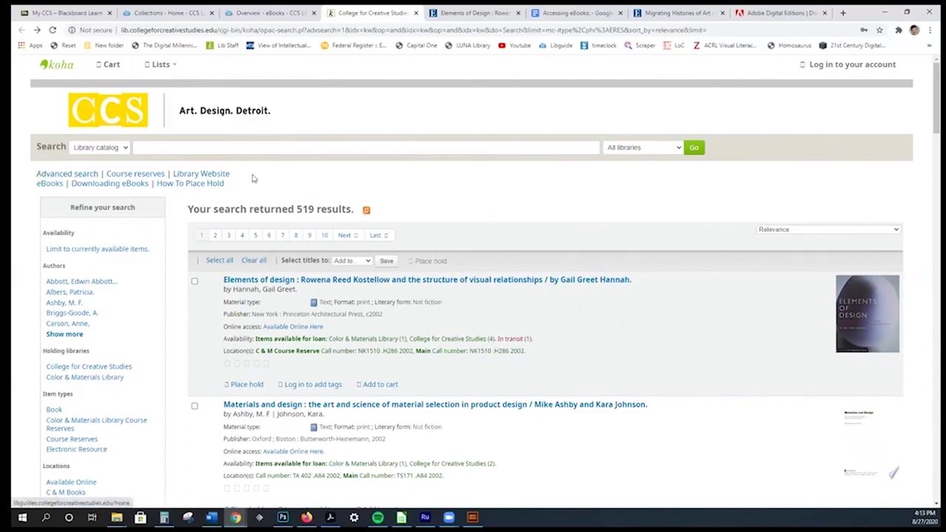
drag(122, 183, 224, 183)
drag(159, 185, 27, 176)
click(58, 169)
click(59, 173)
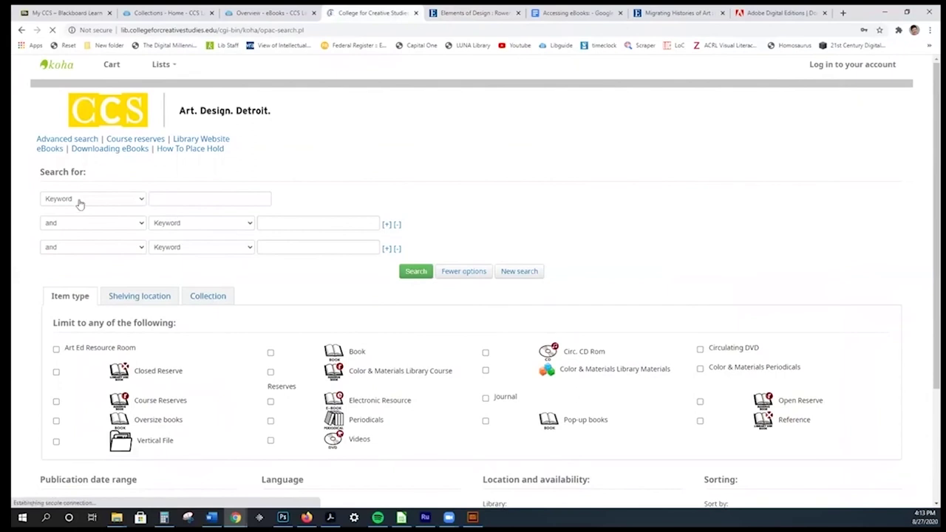
Step: Search the keyword photography limited to Electronic Resource items, getting 40 results
click(211, 198)
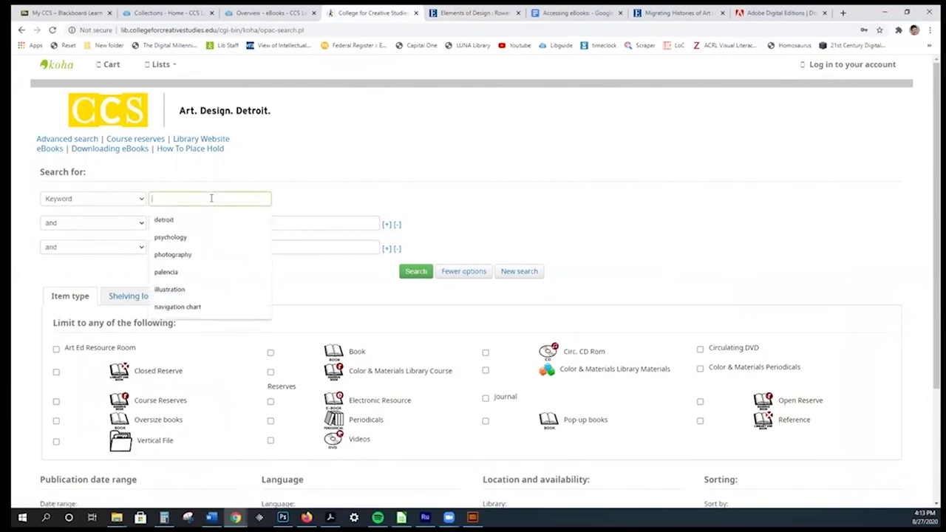
click(194, 255)
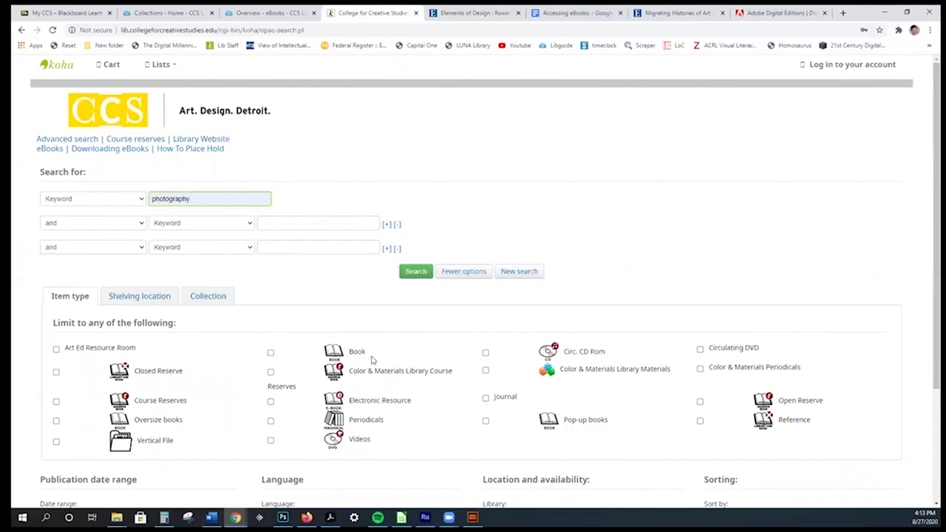
drag(418, 403, 325, 406)
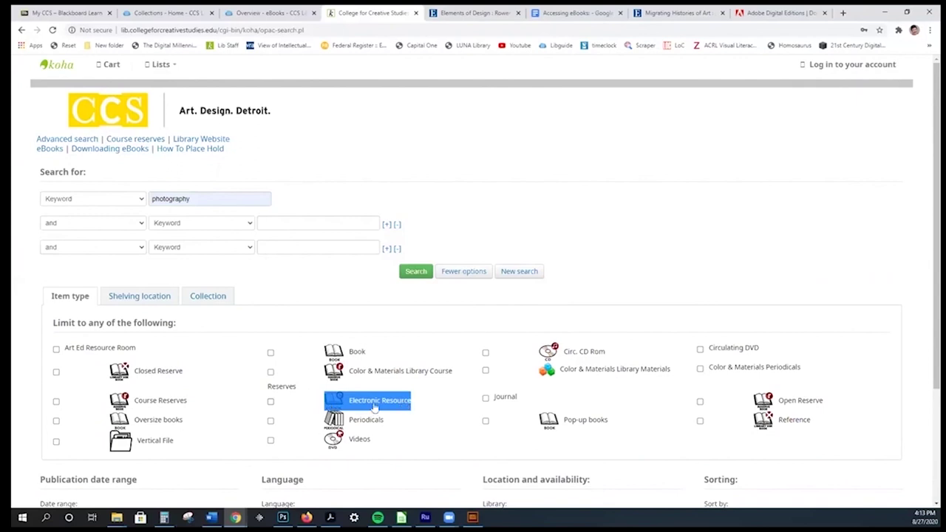
click(270, 402)
click(417, 272)
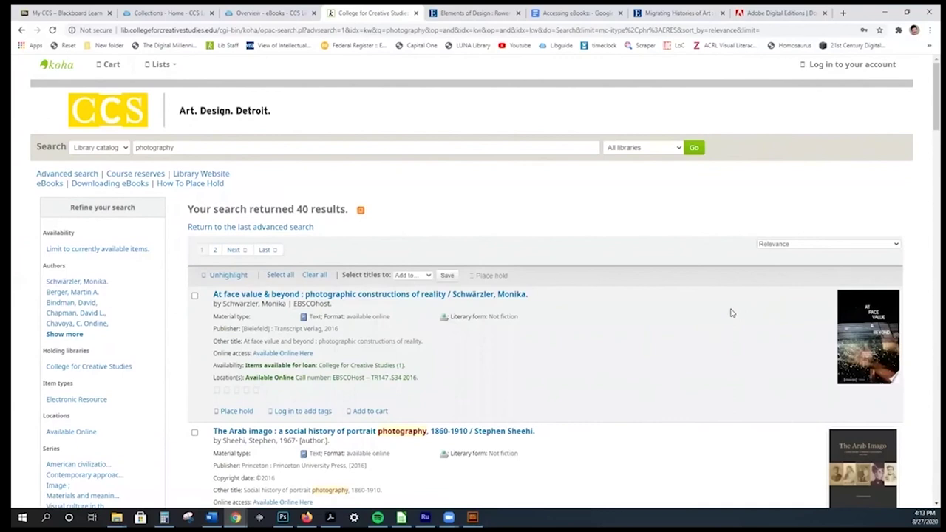
scroll(730, 313, down, 1)
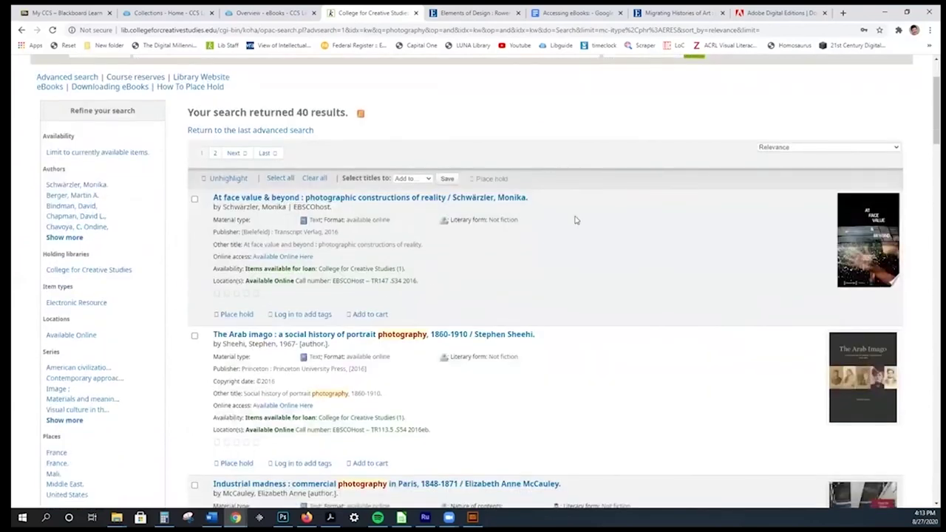
double_click(304, 111)
click(543, 135)
Step: List all 519 catalog eBooks using the eBooks link under the search bar
scroll(632, 241, up, 3)
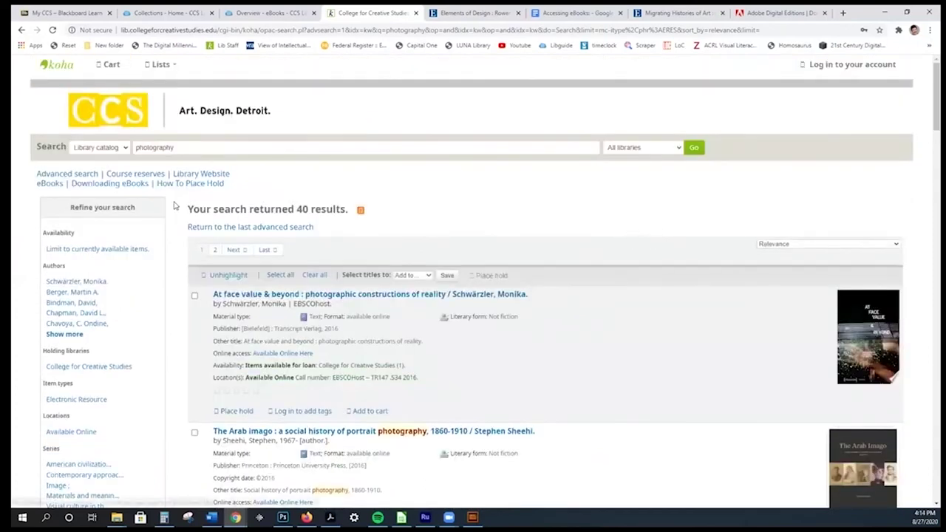
drag(227, 186, 9, 176)
click(31, 203)
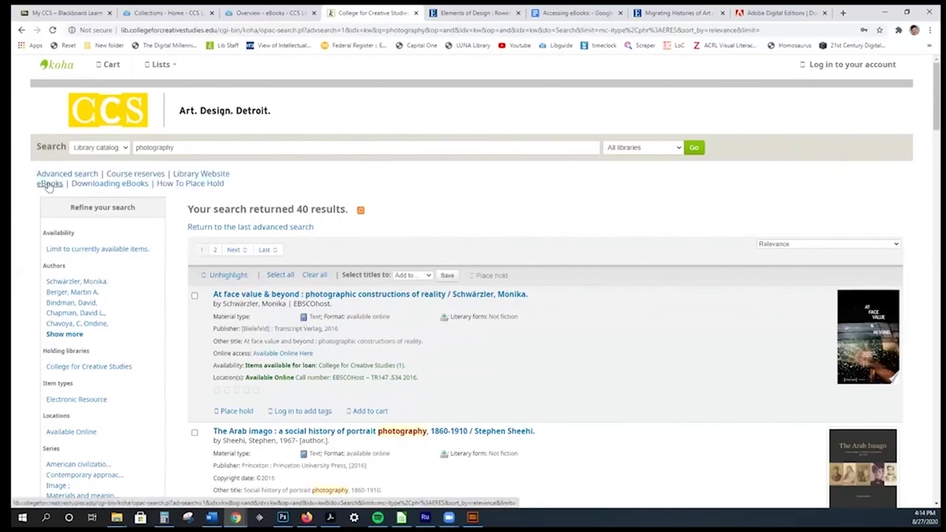
click(56, 187)
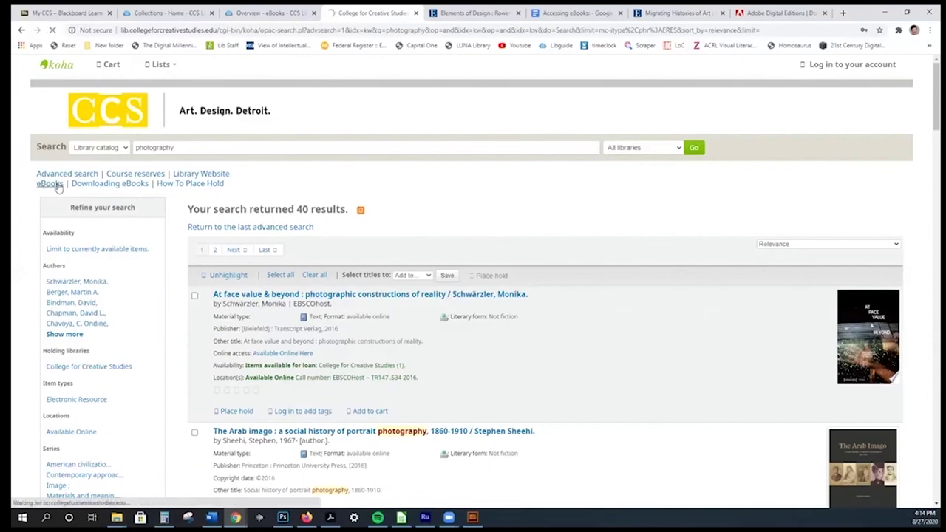
double_click(305, 210)
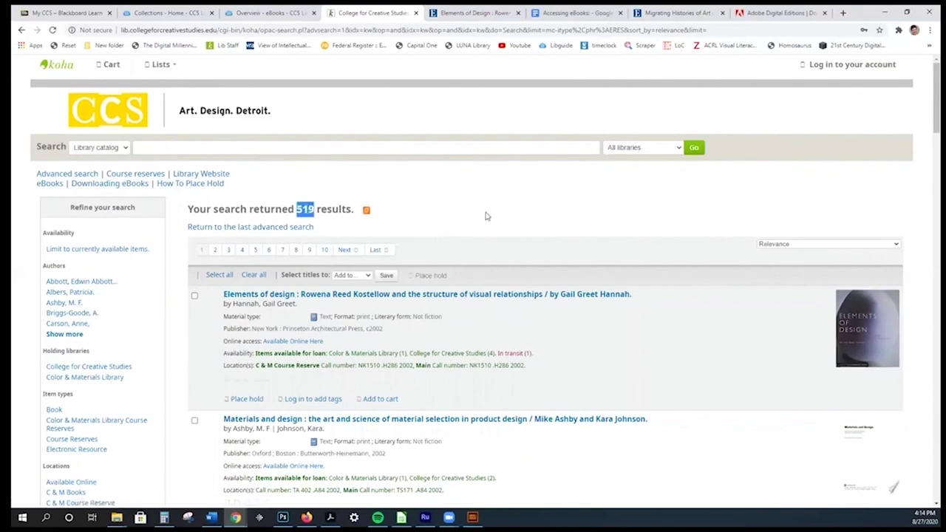
click(486, 212)
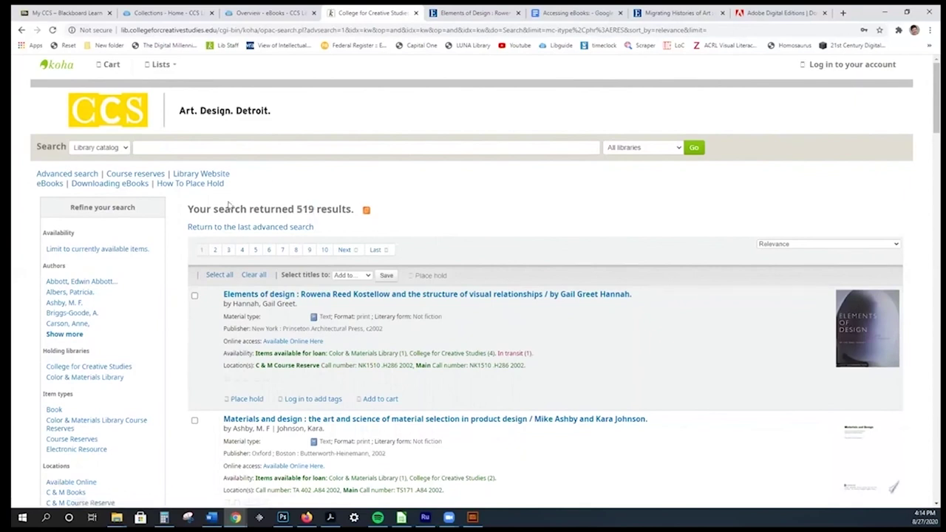